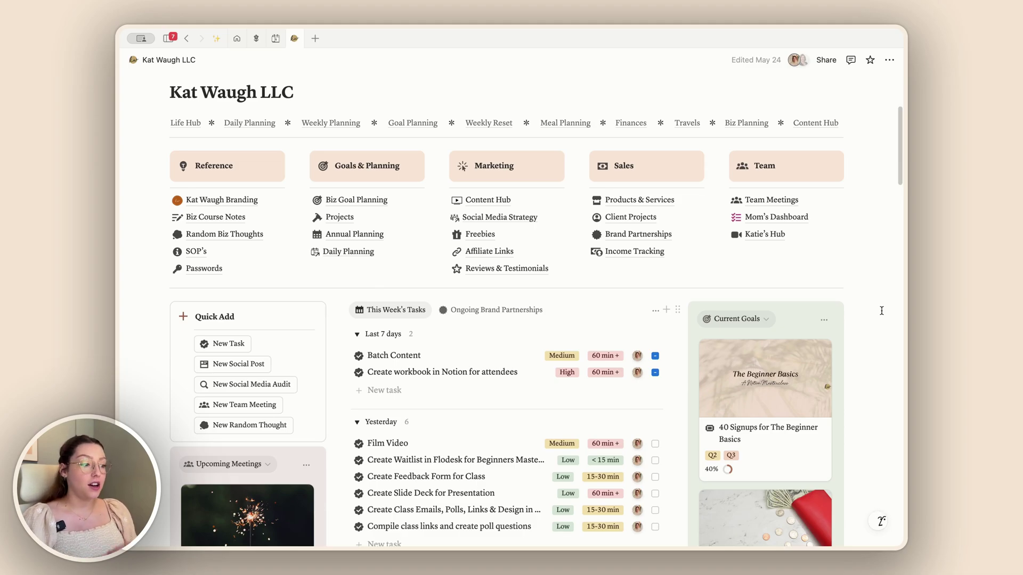
Open the branding page in a new tab from the business hub's Reference links and return to the hub.
scroll(341, 262, "up", 5)
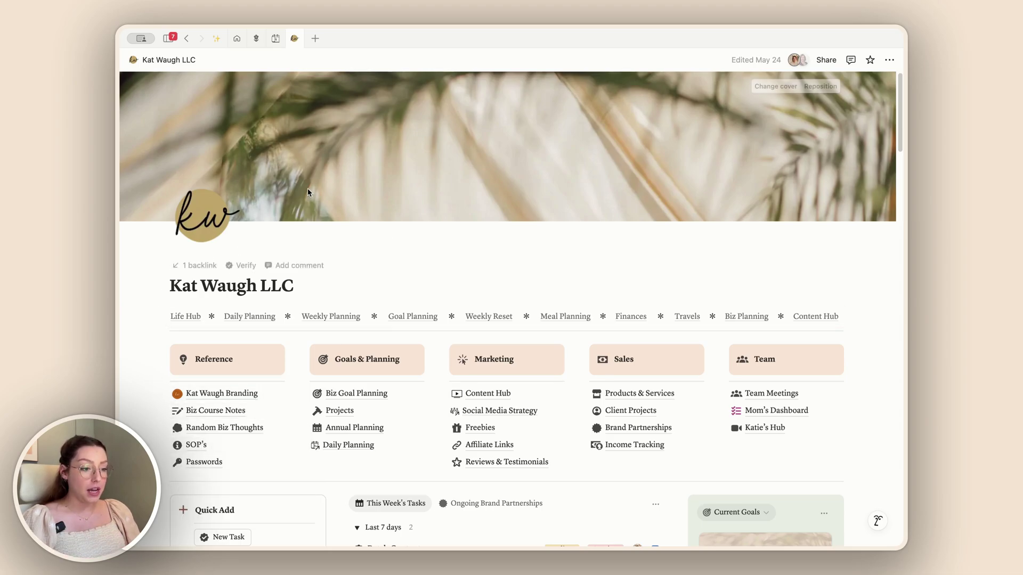
mouse_move(195, 397)
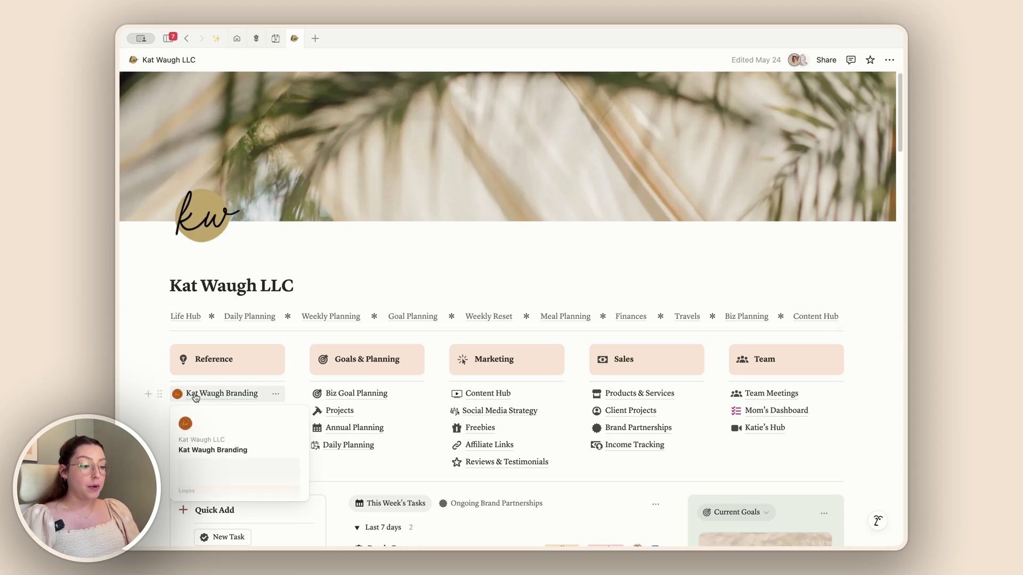
left_click(229, 395)
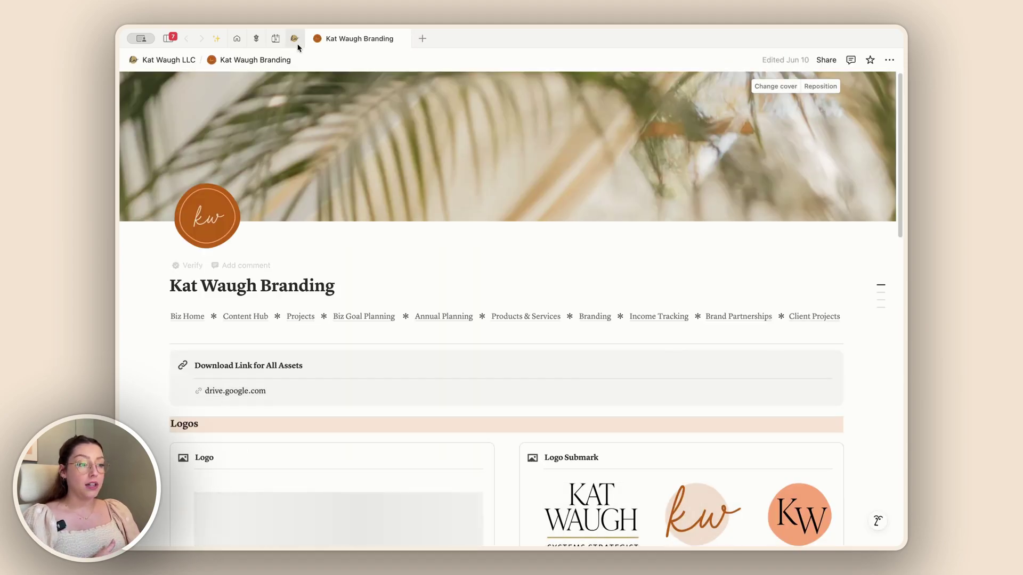
left_click(295, 40)
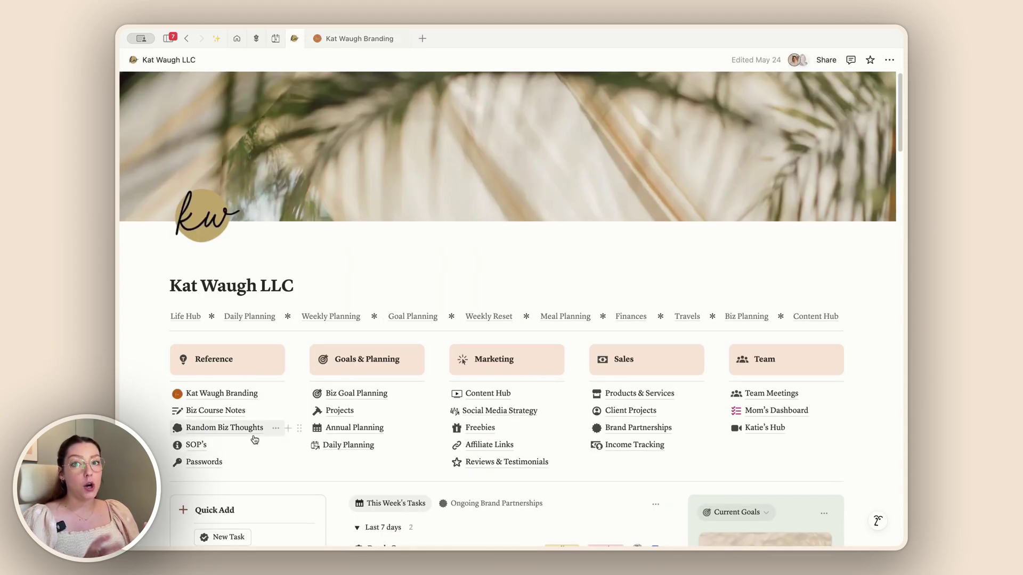
mouse_move(254, 437)
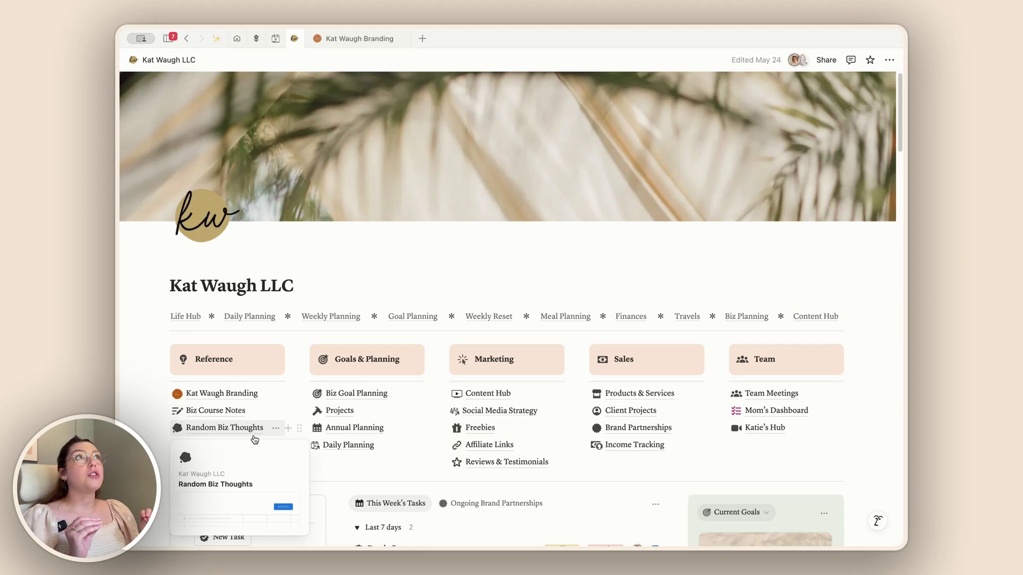
Switch to the Daily Planning page and display the To-Do Board under Today's Agenda to review its tasks.
left_click(275, 38)
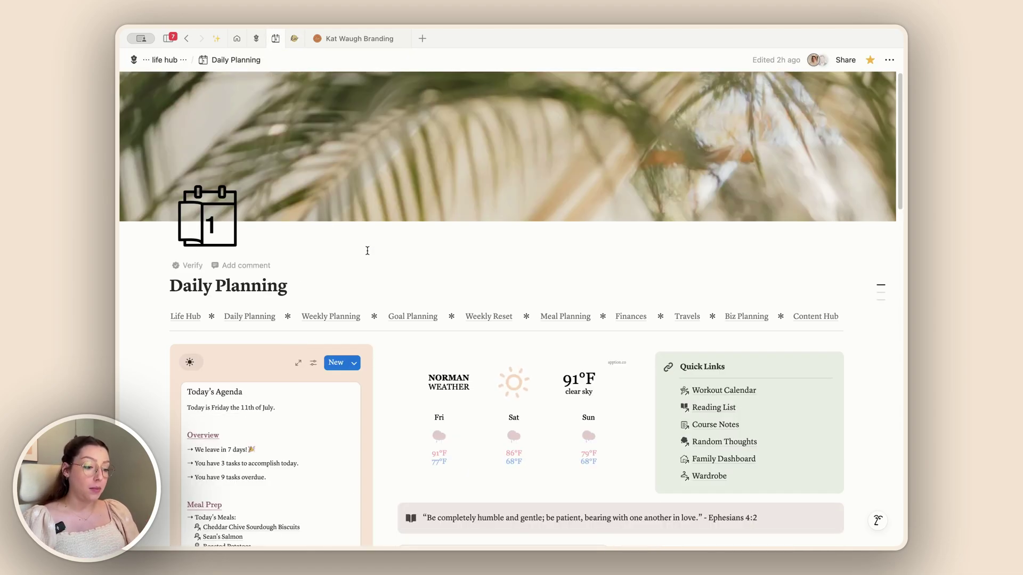
scroll(367, 250, "down", 10)
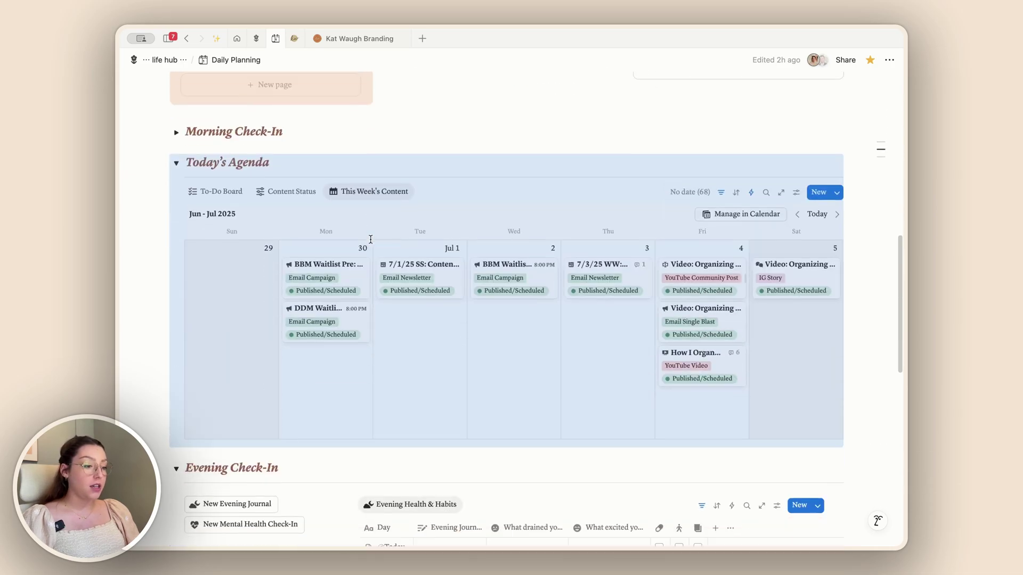
left_click(211, 190)
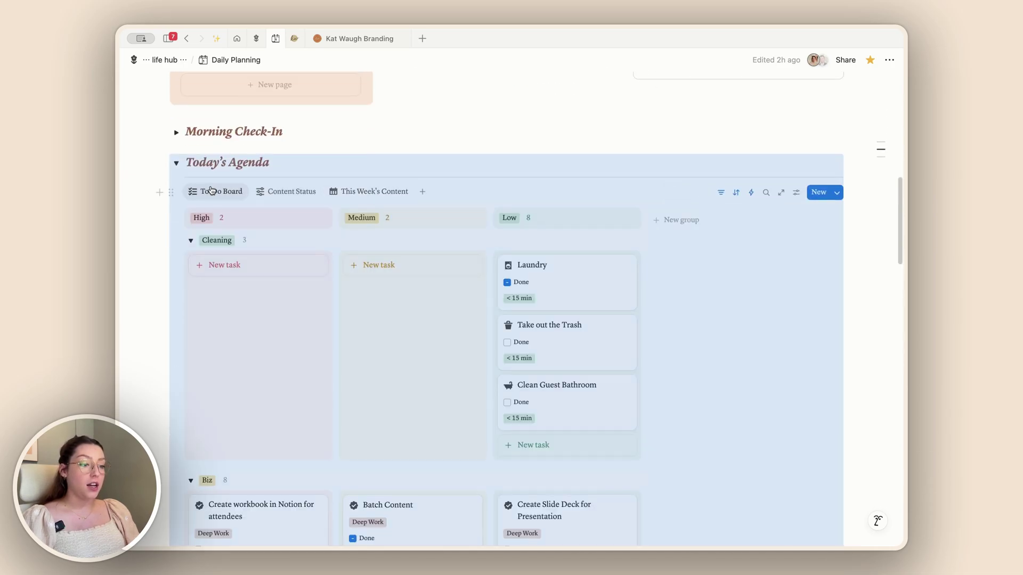
left_click(354, 128)
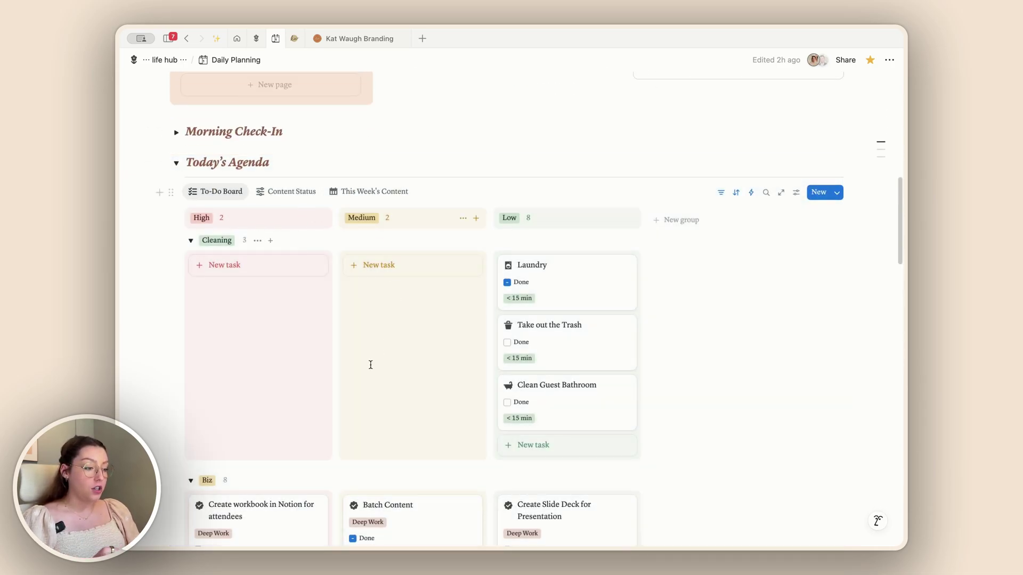
scroll(369, 363, "down", 5)
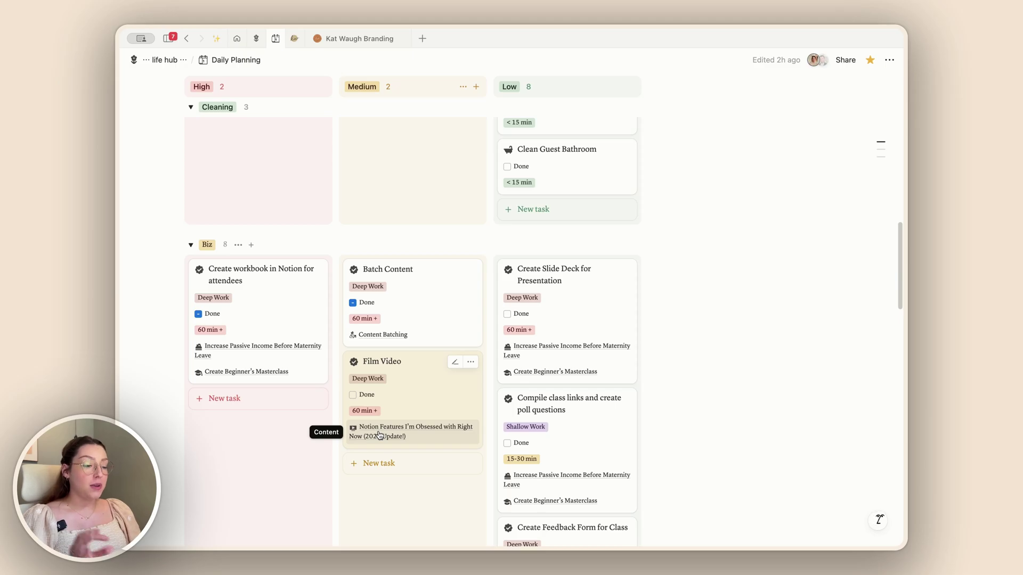
scroll(354, 277, "up", 10)
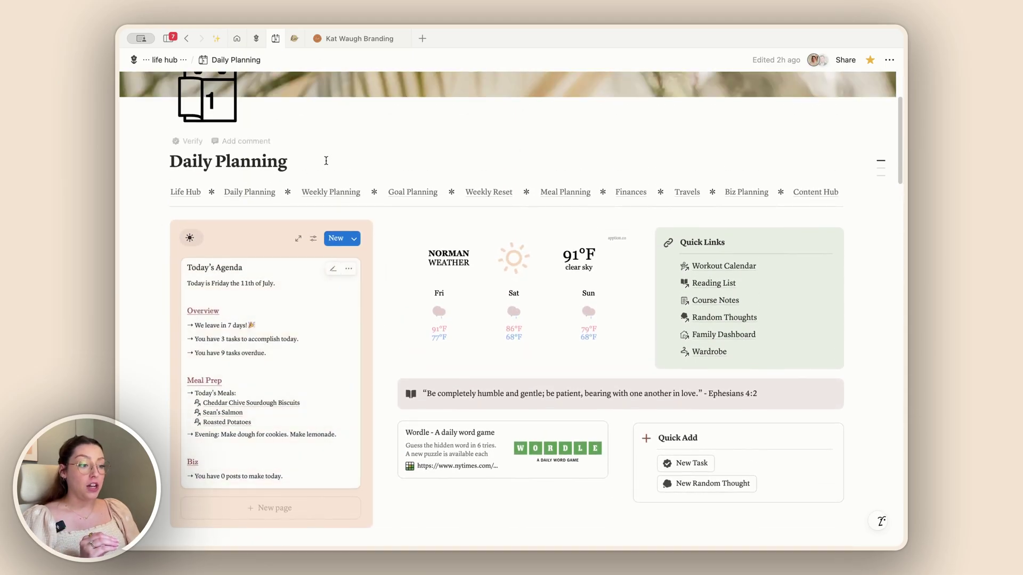
scroll(326, 186, "up", 3)
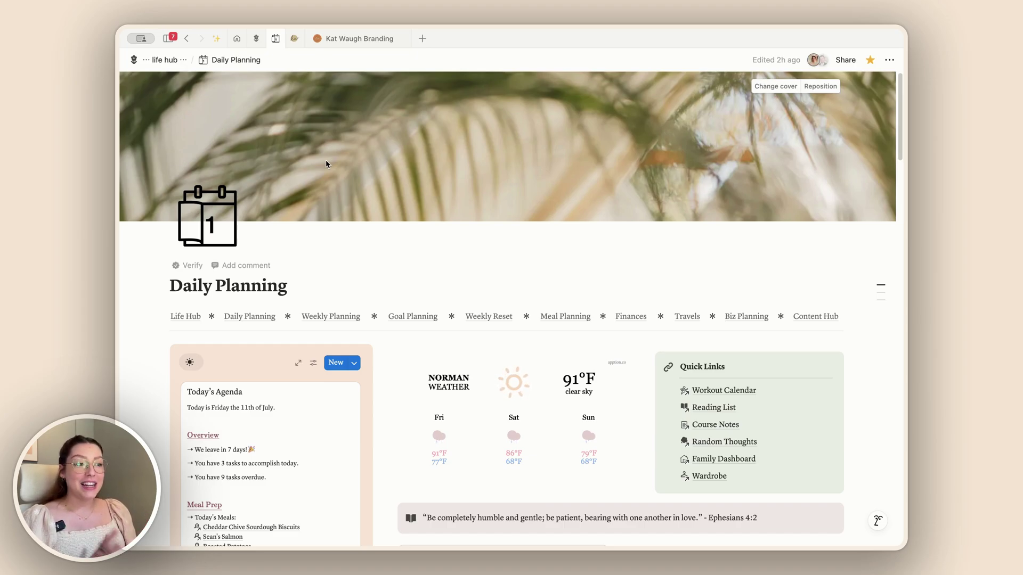
Switch to the branding page's tab and close it.
mouse_move(296, 43)
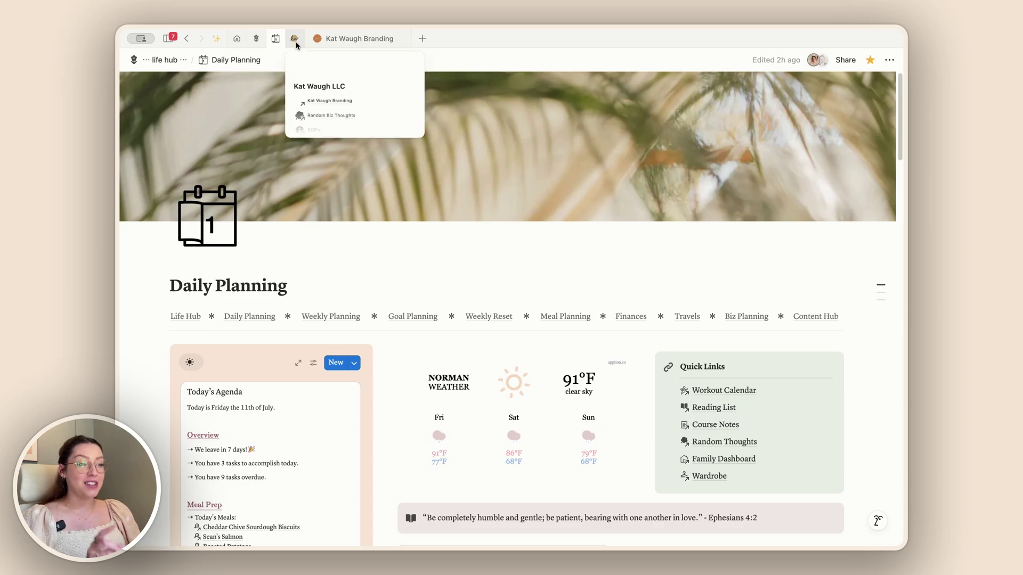
left_click(340, 38)
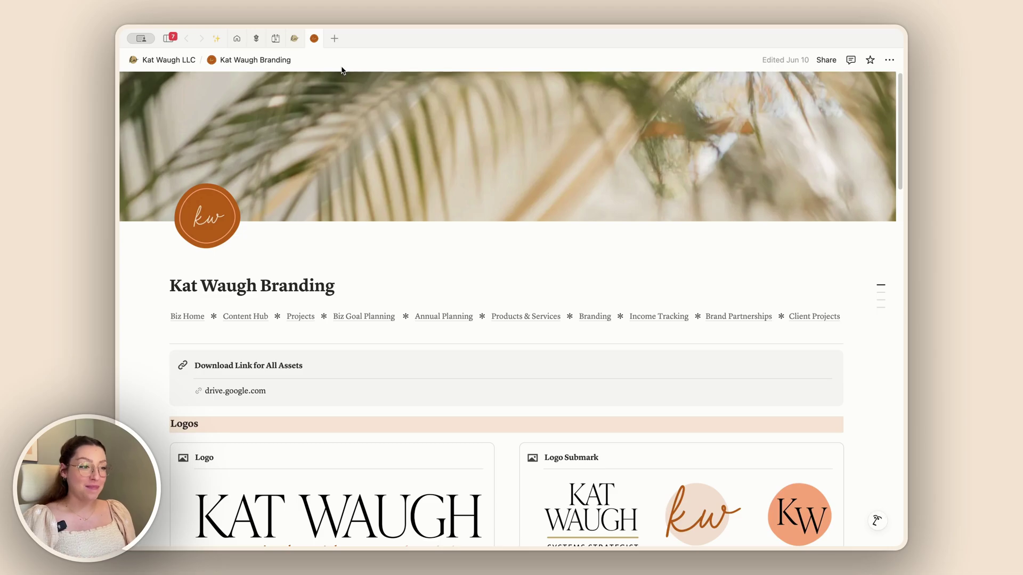
key("super+w")
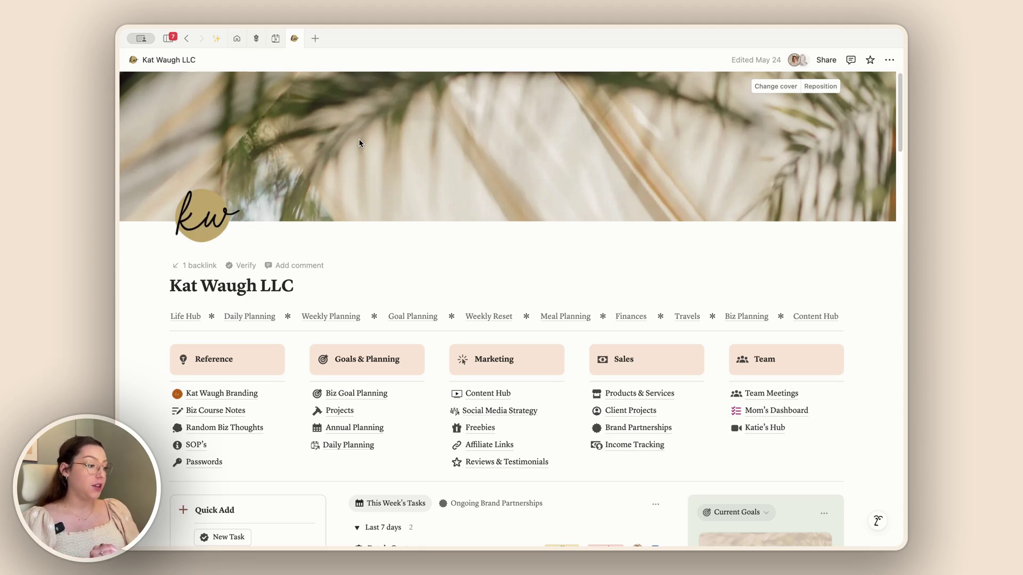
Open Team Meetings from the business hub's Team section and show the Meeting Archive.
left_click(778, 394)
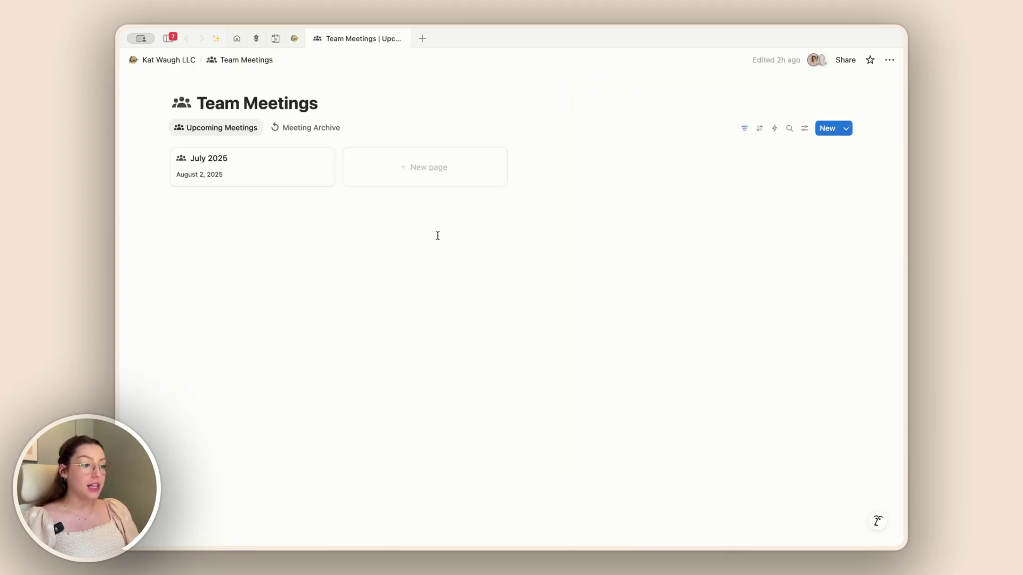
left_click(305, 128)
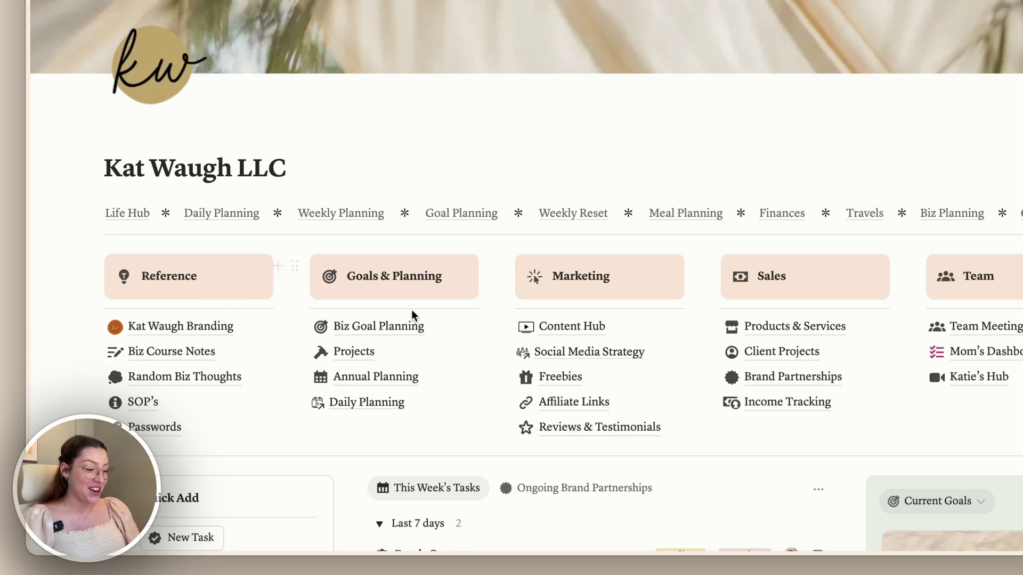
scroll(421, 319, "down", 4)
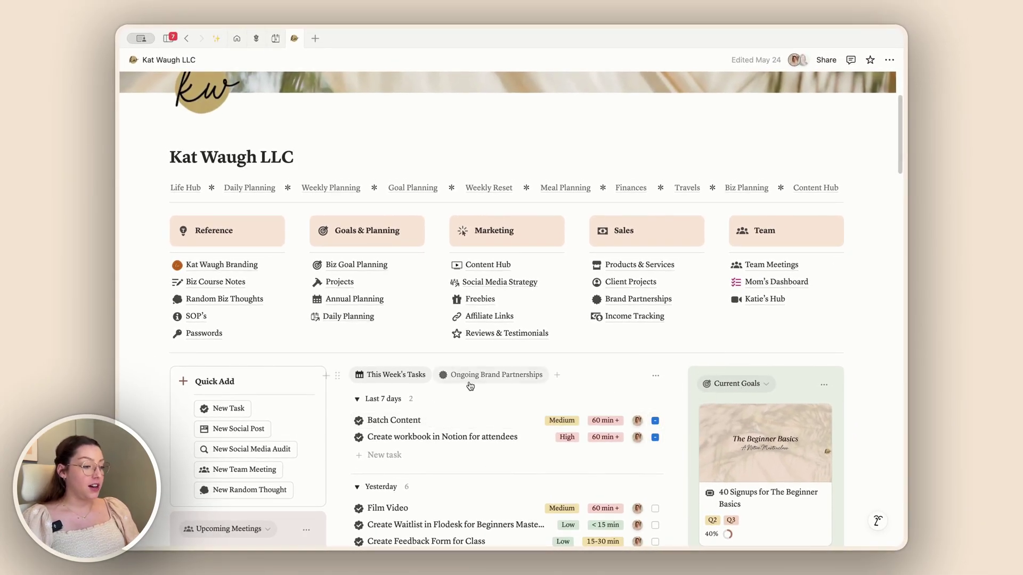
scroll(351, 341, "up", 3)
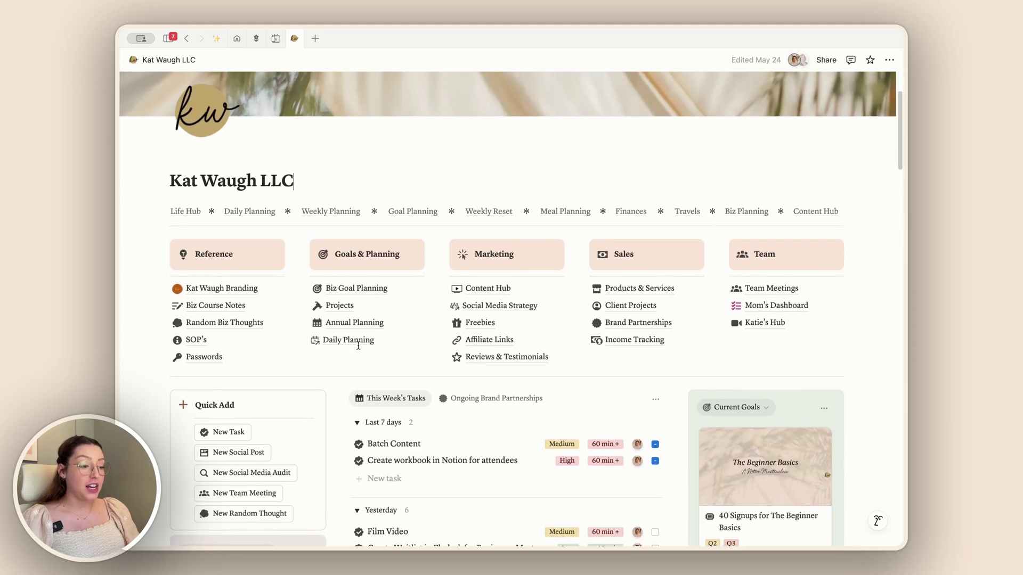
mouse_move(359, 349)
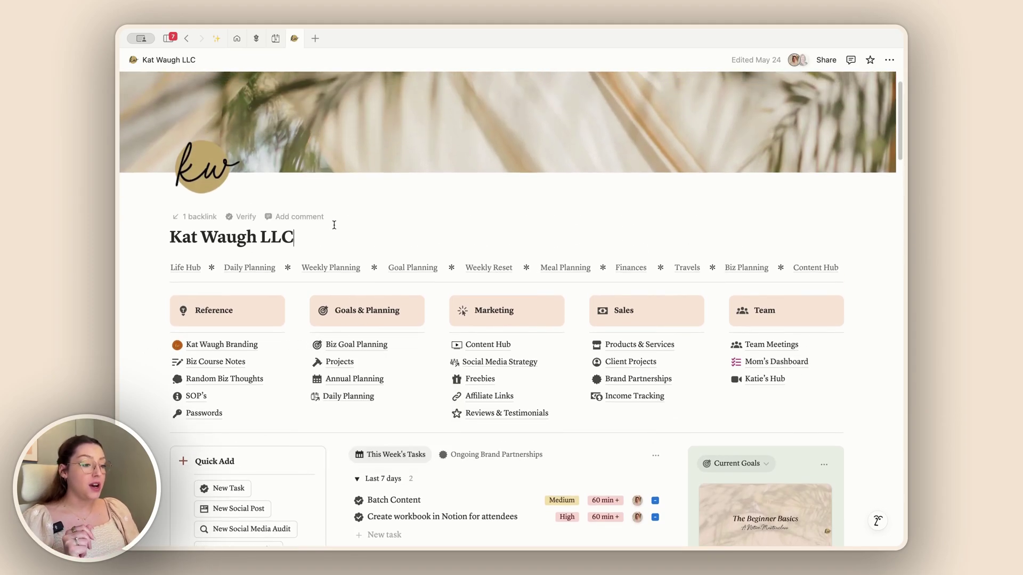
scroll(333, 225, "up", 1)
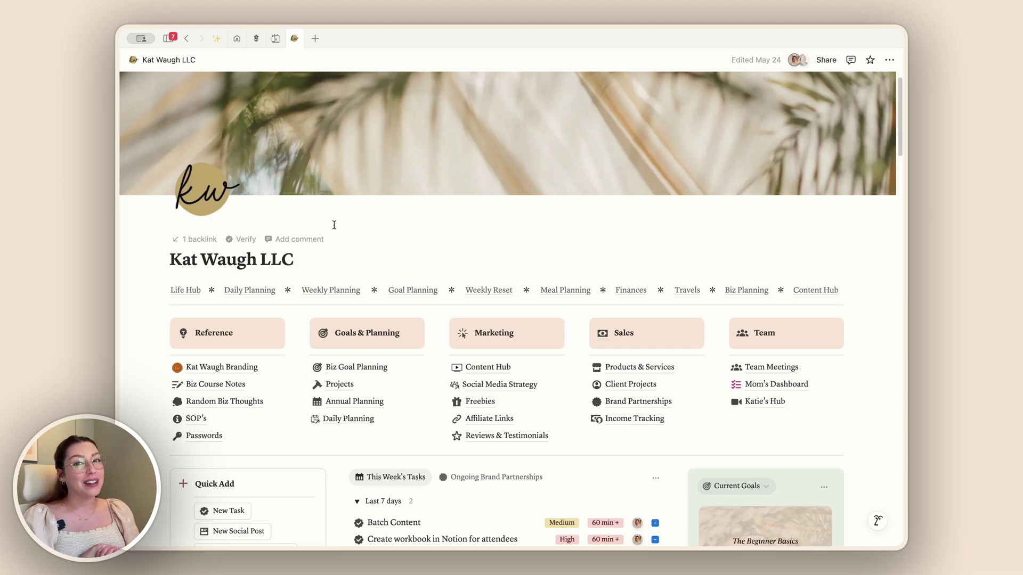
Go to the Daily Planning page and open the formula for the number of tasks to accomplish today in Today's Agenda.
key("ctrl+shift+Tab")
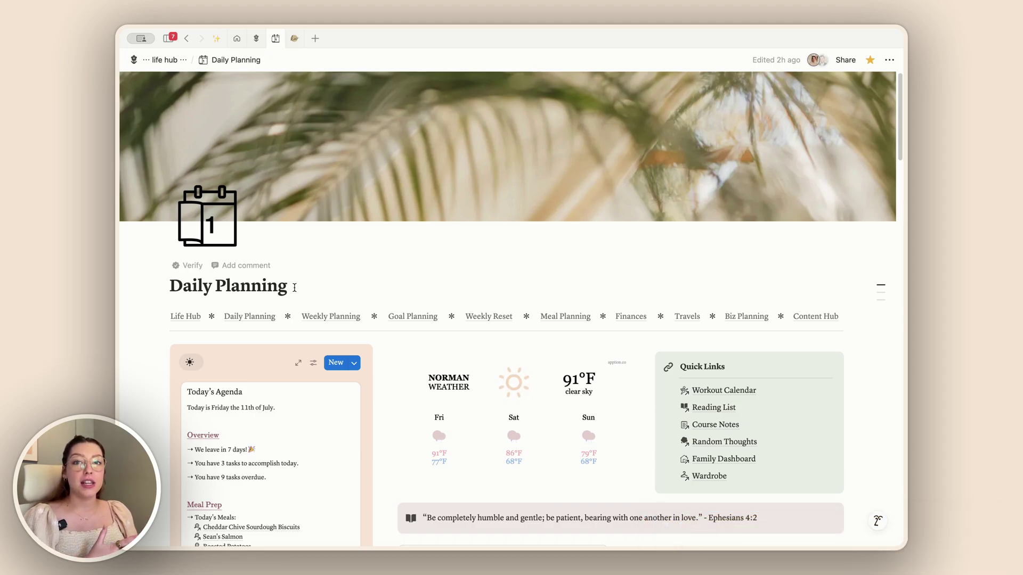
scroll(294, 288, "down", 3)
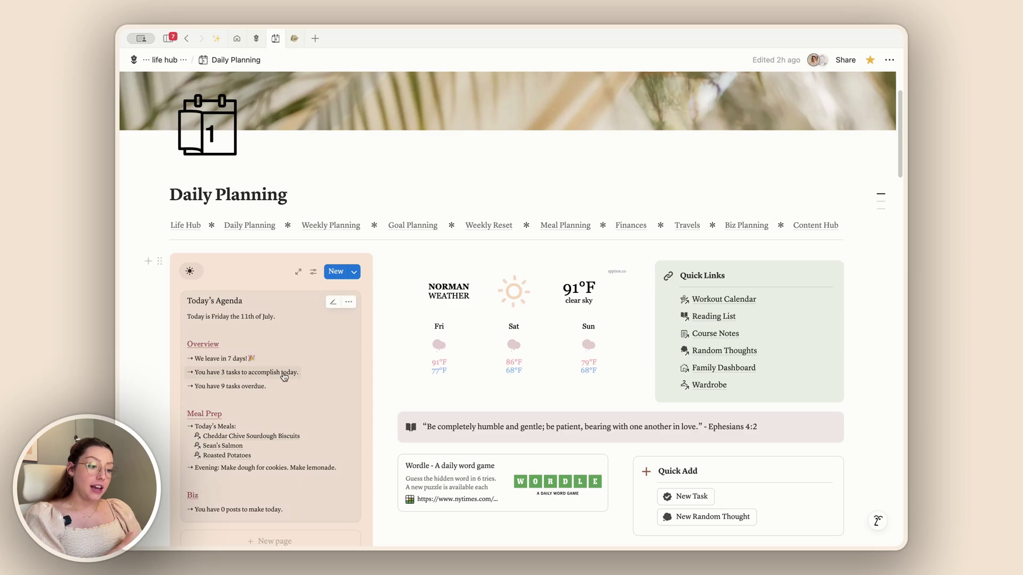
left_click(242, 377)
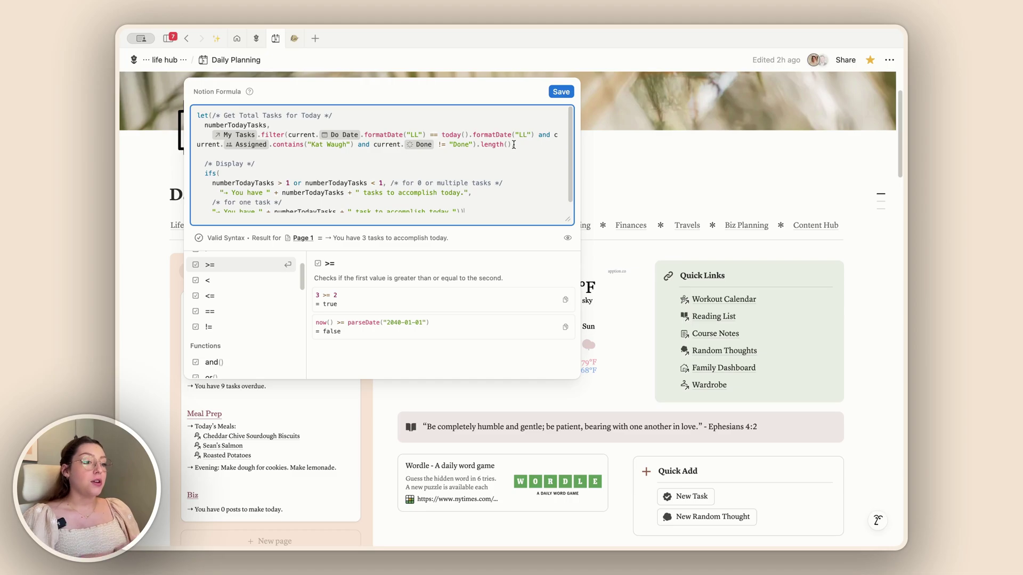
type(",")
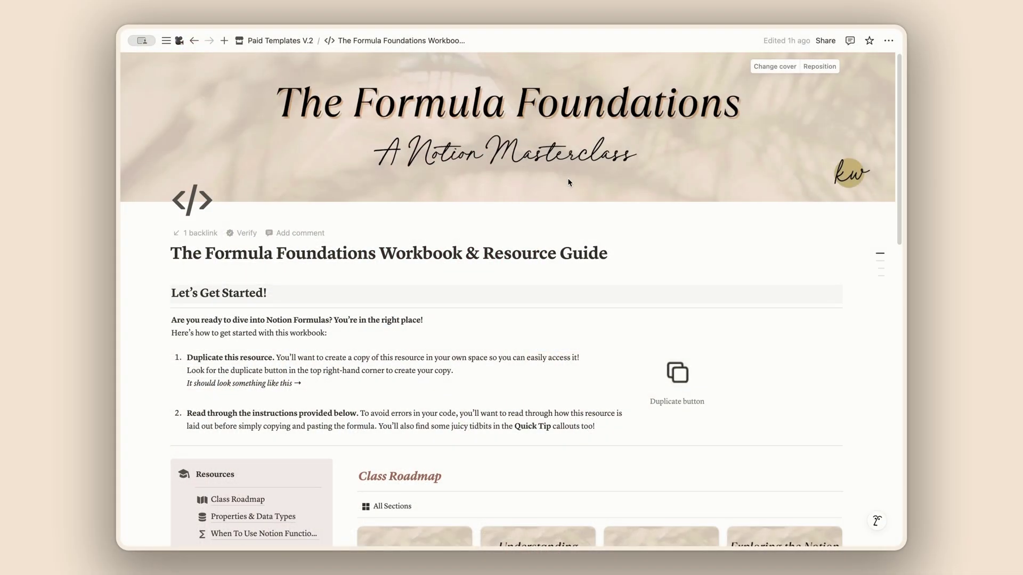
Open Section 2: Understanding Notion's Data Types from the Formula Foundations Class Roadmap and read through its introduction.
scroll(568, 179, "down", 3)
scroll(568, 179, "down", 5)
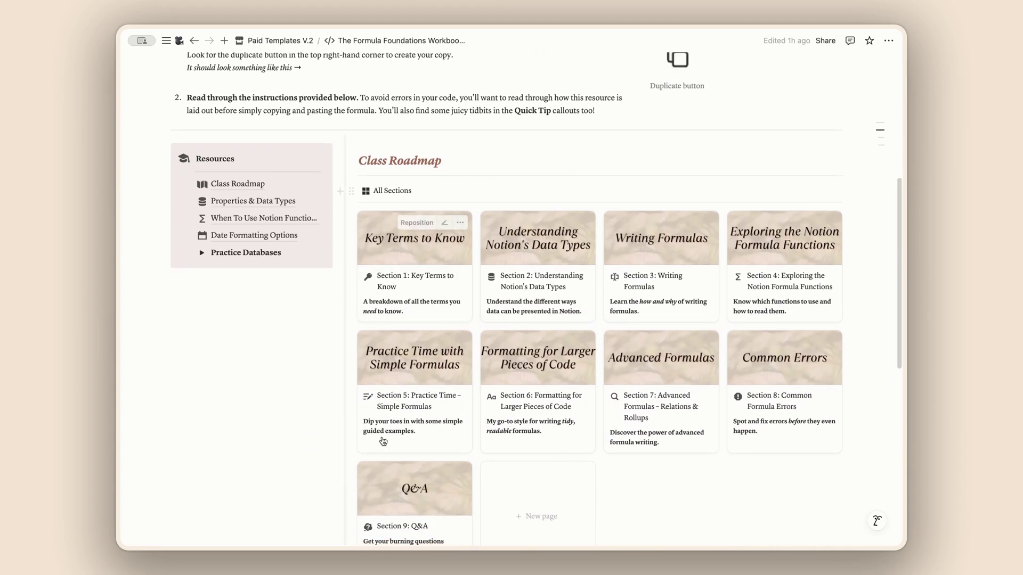
left_click(549, 274)
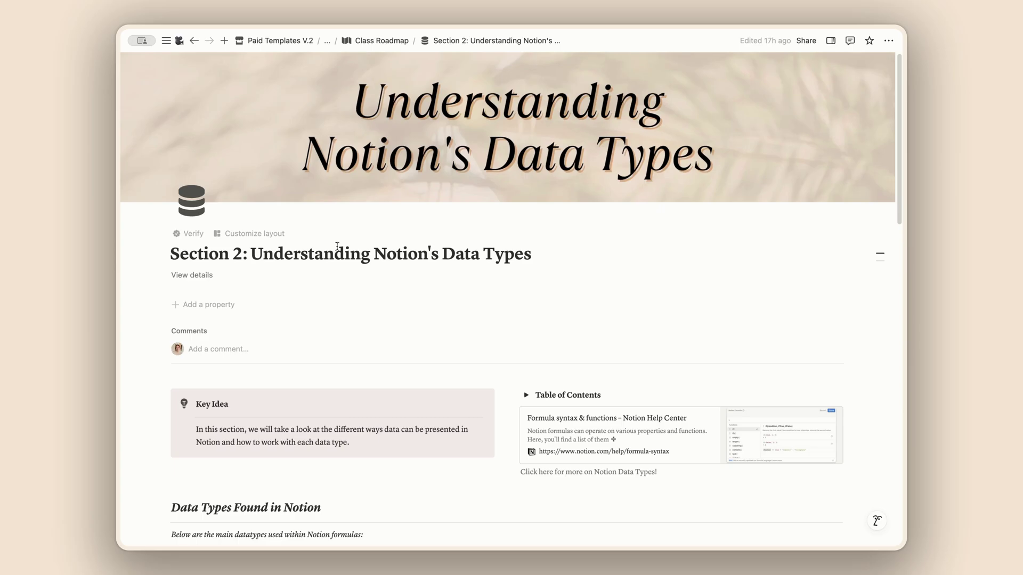
scroll(455, 300, "down", 3)
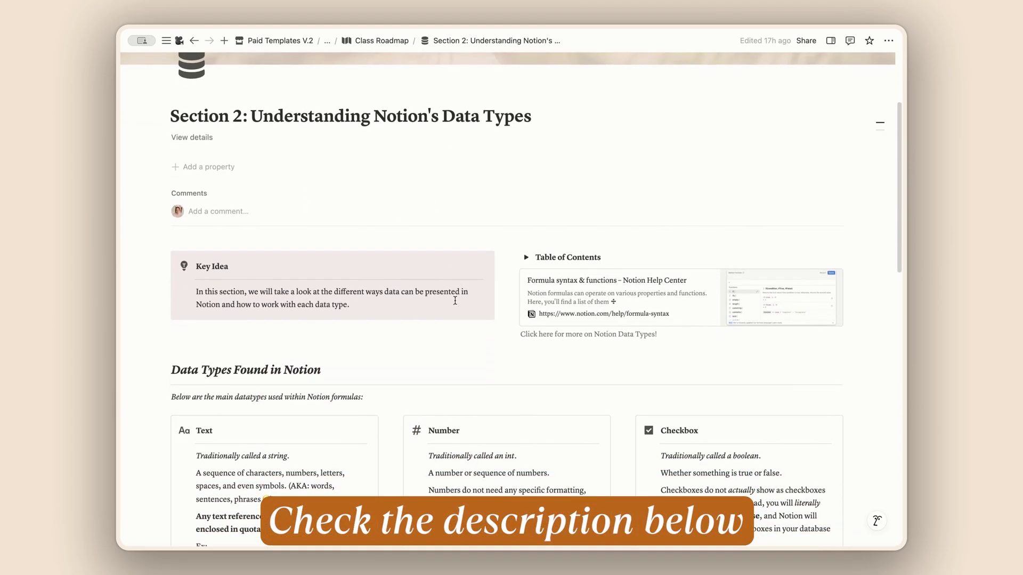
scroll(455, 299, "down", 2)
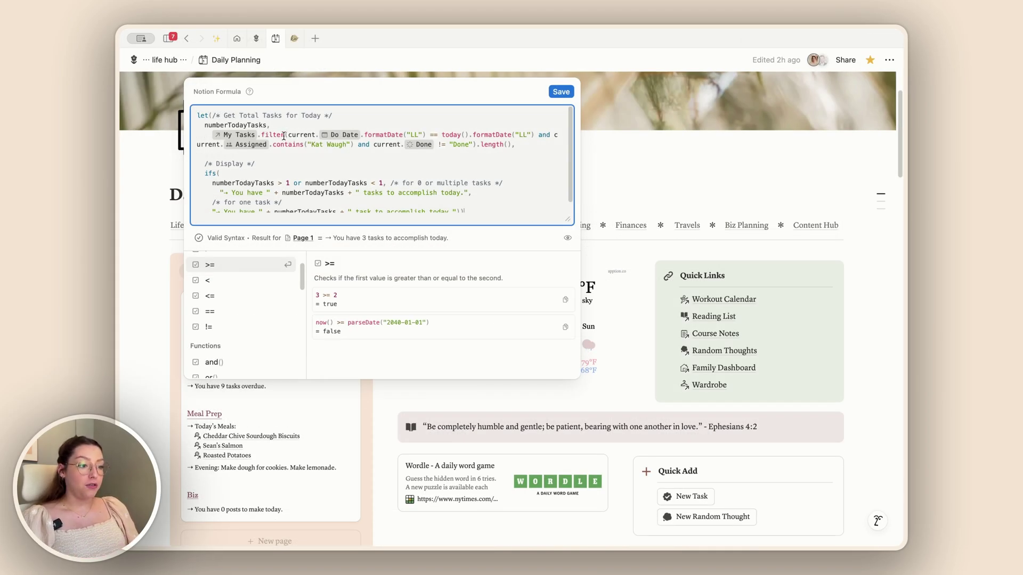
In the formula for today's tasks, replace filter with count on My Tasks and remove .length().
left_click_drag(283, 136, 263, 132)
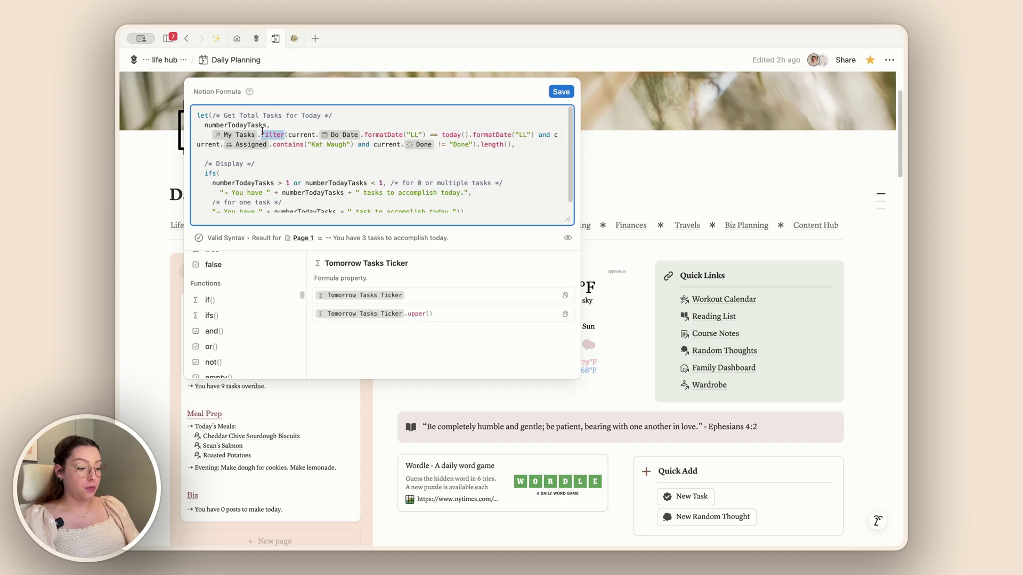
type("count")
scroll(262, 132, "down", 1)
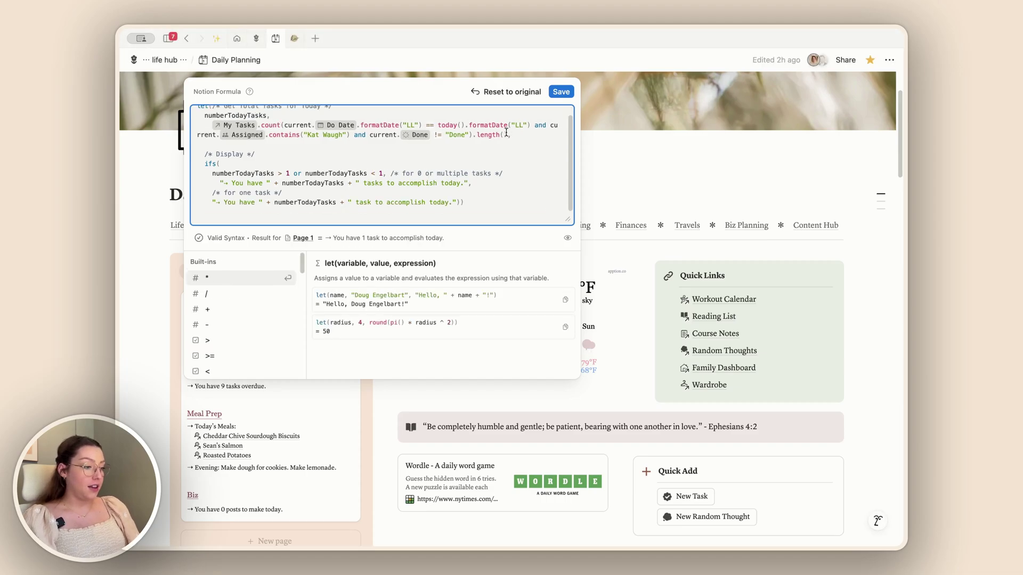
key("BackSpace")
key("BackSpace")
key("BackSpace")
key("BackSpace")
key("BackSpace")
key("BackSpace")
key("BackSpace")
key("BackSpace")
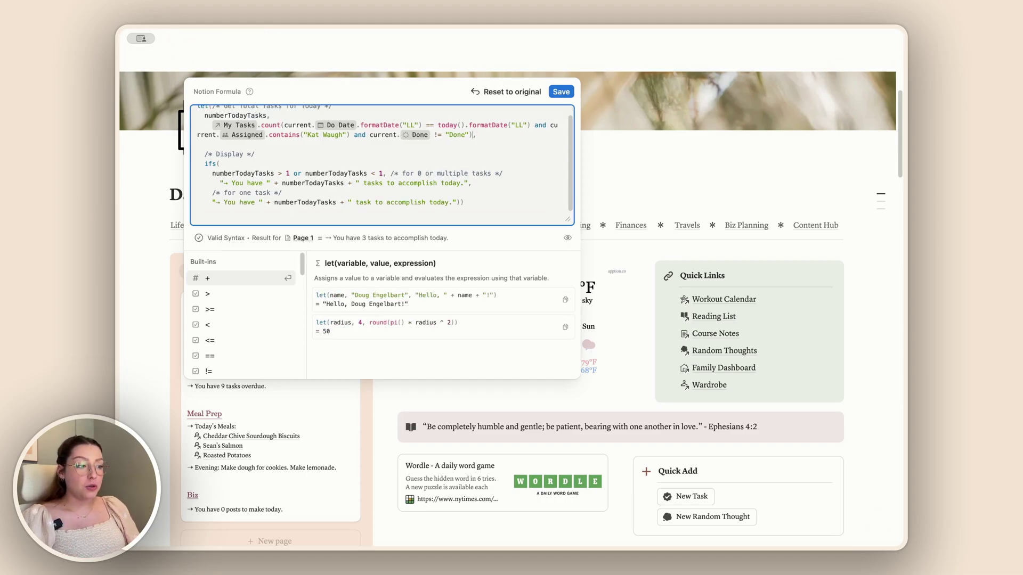
scroll(397, 135, "up", 1)
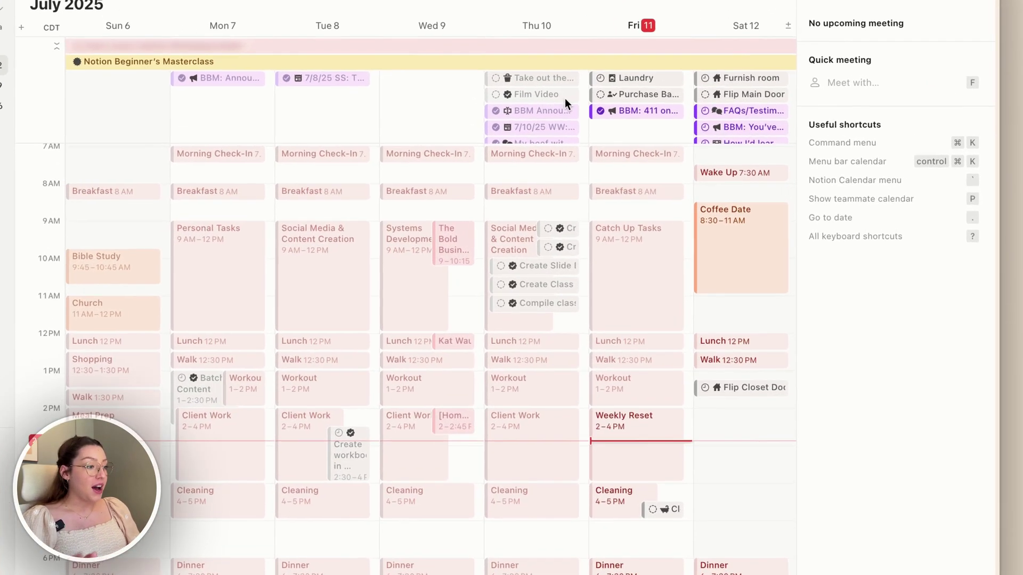
Open Thursday's Film Video task in the calendar, set its Done status to In progress, and close the task details.
left_click(590, 123)
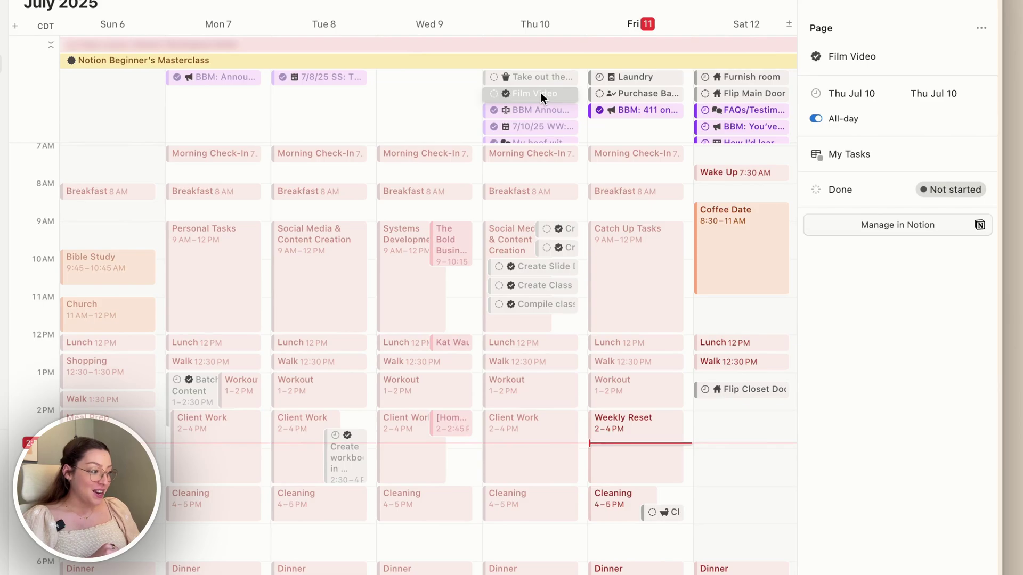
left_click(945, 190)
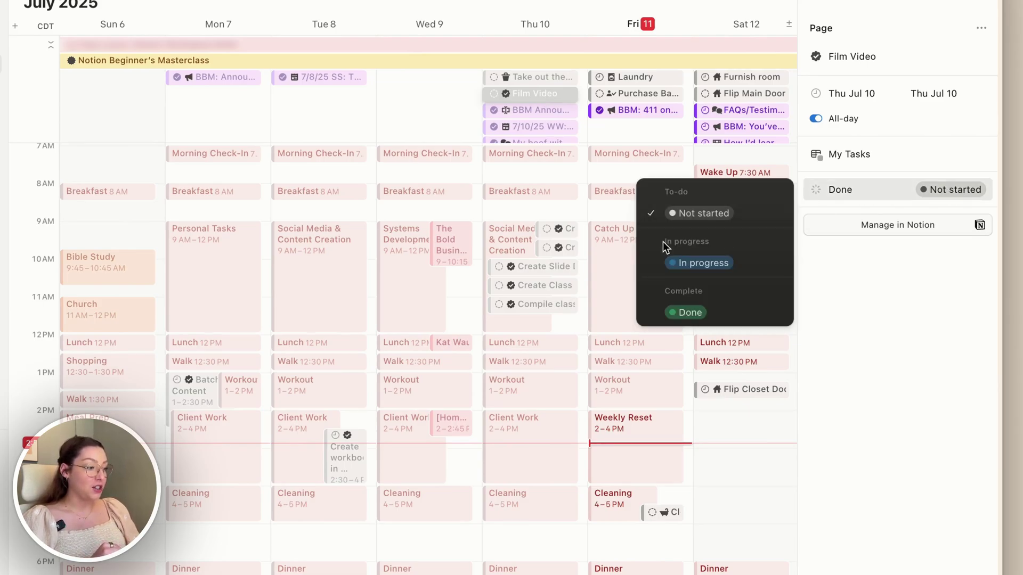
left_click(726, 263)
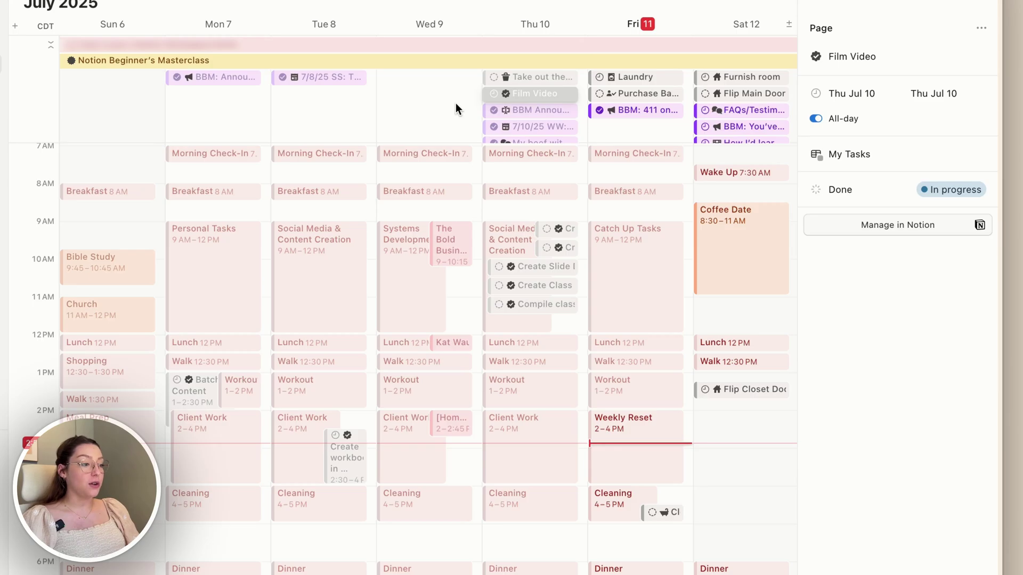
key("Escape")
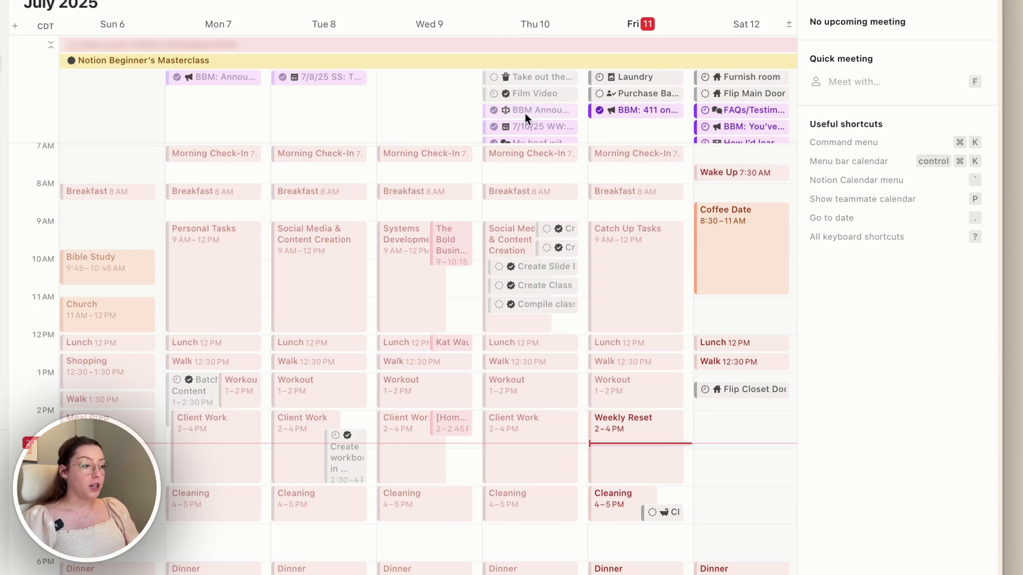
left_click(599, 109)
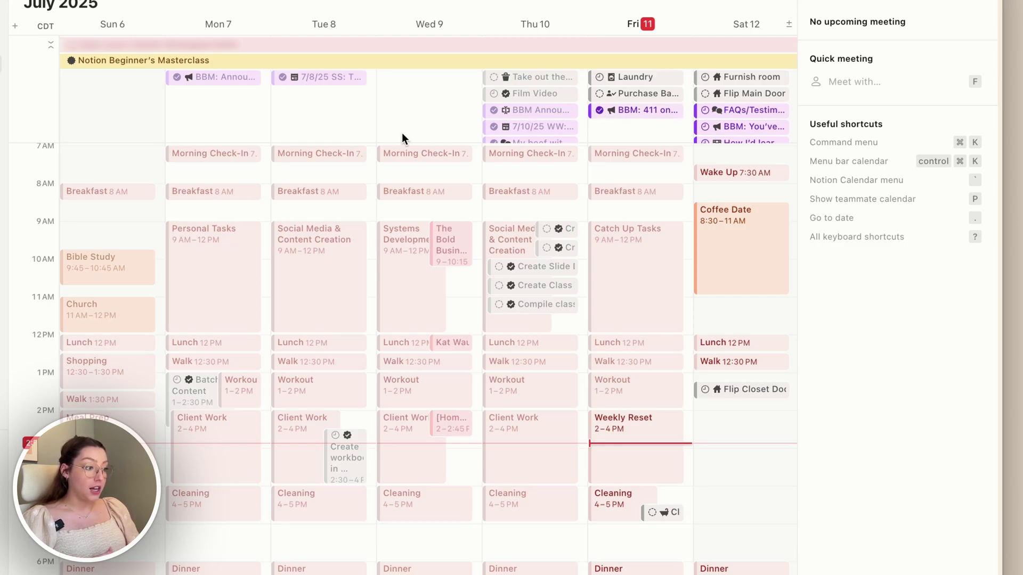
left_click(625, 112)
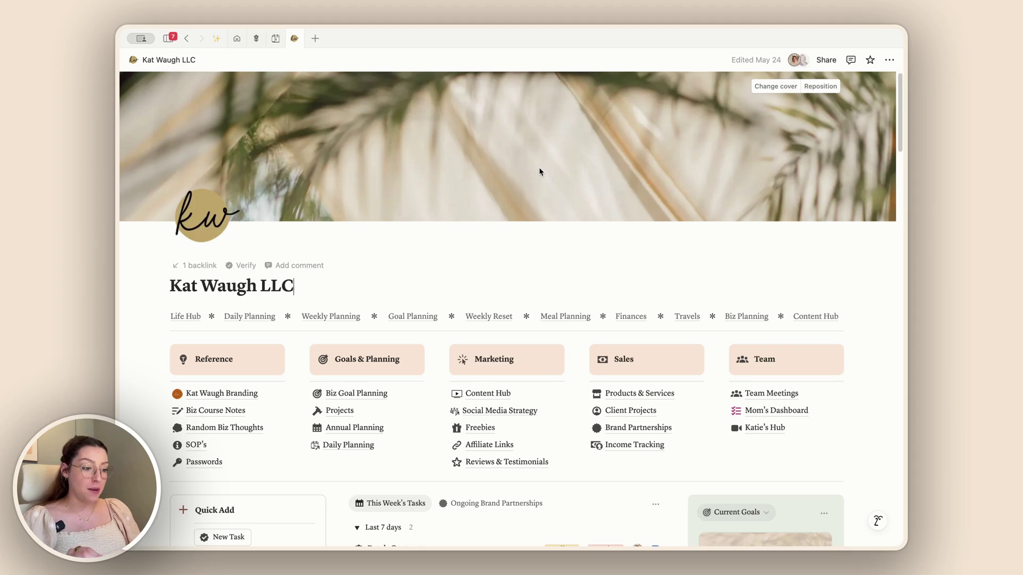
Open the Update Branding project from the business hub's Projects page and look over its Project Overview.
left_click(338, 410)
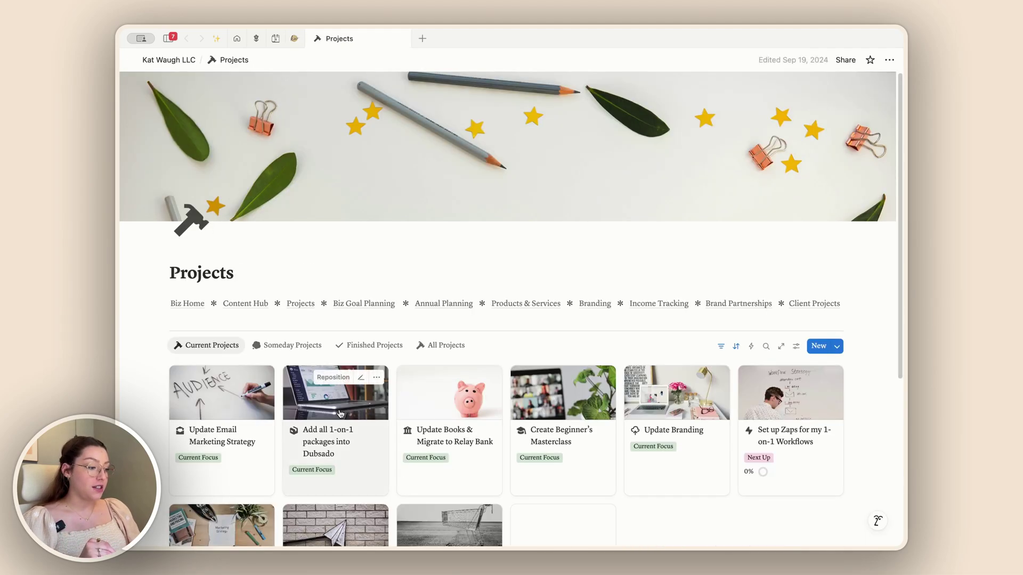
left_click(662, 411)
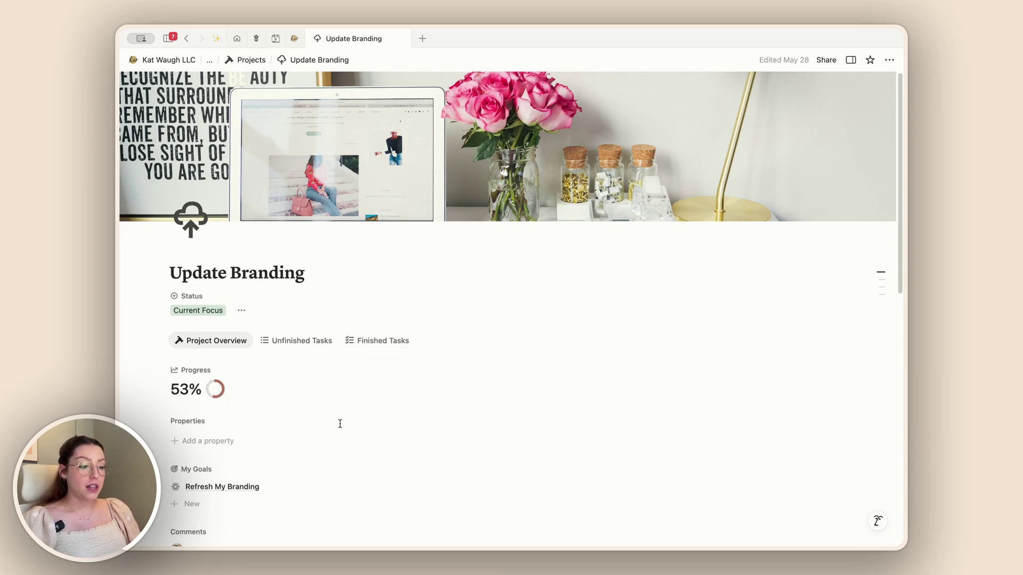
scroll(284, 432, "down", 5)
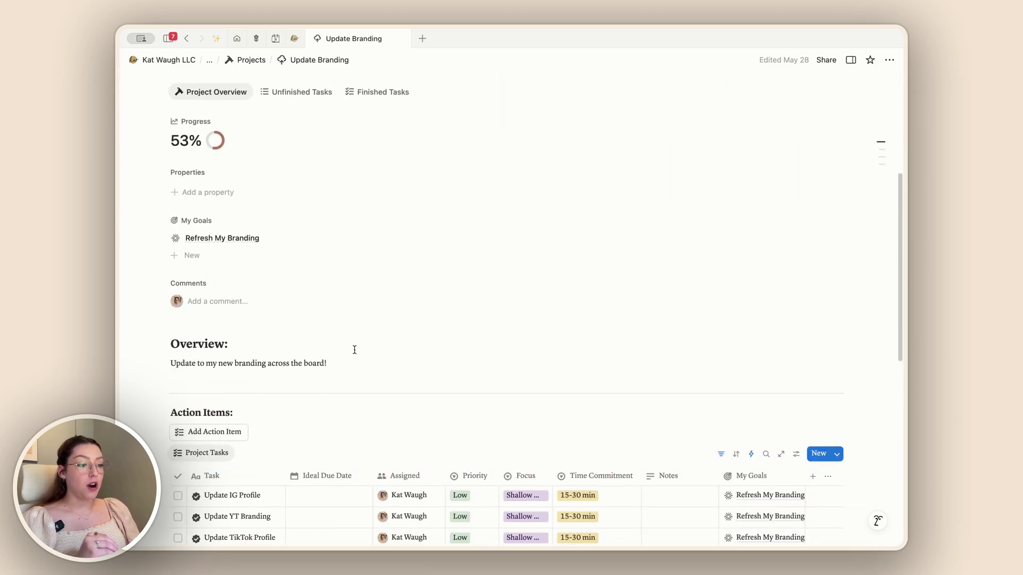
scroll(356, 341, "up", 1)
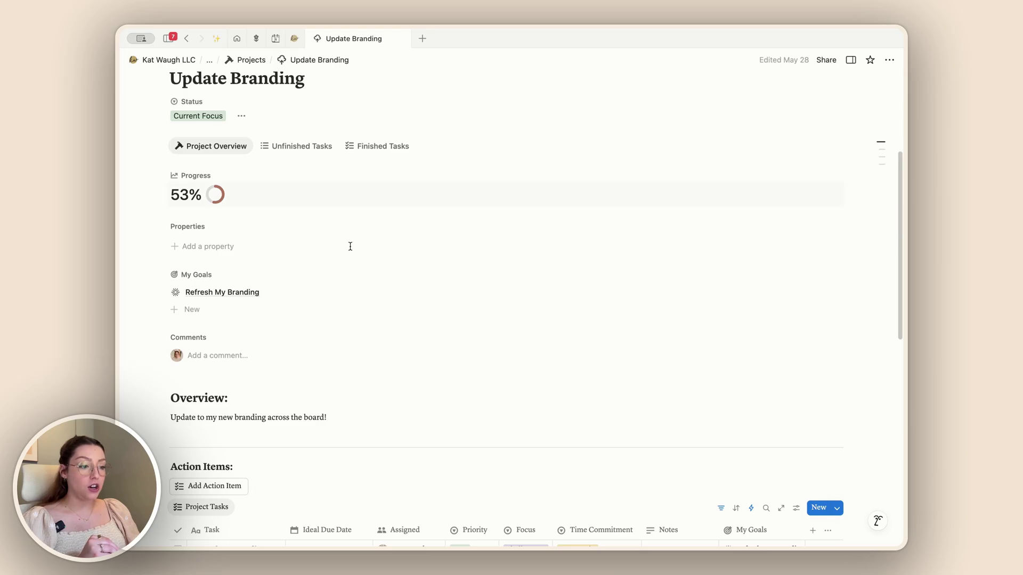
Open the Add Action Item button's configuration in the project's Action Items section.
scroll(349, 244, "down", 4)
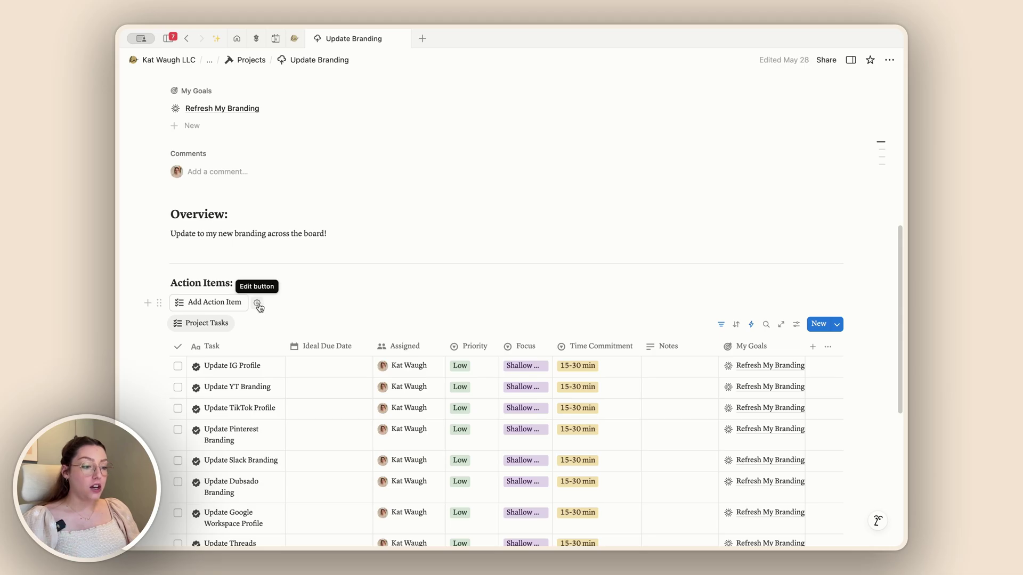
left_click(258, 303)
scroll(588, 403, "down", 3)
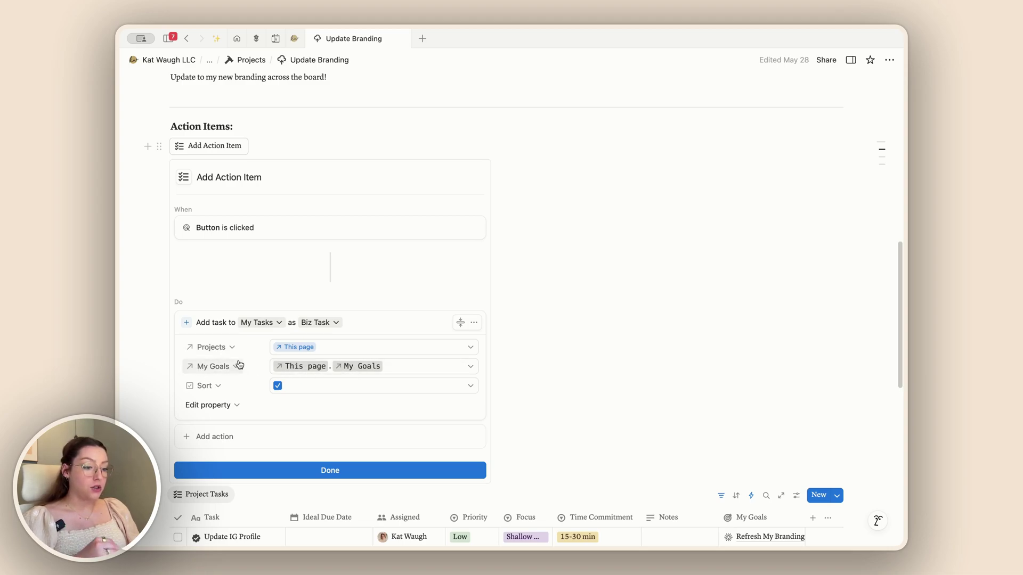
Try adding a Do Date property to the Add Action Item button's task action and view its value options.
left_click(212, 406)
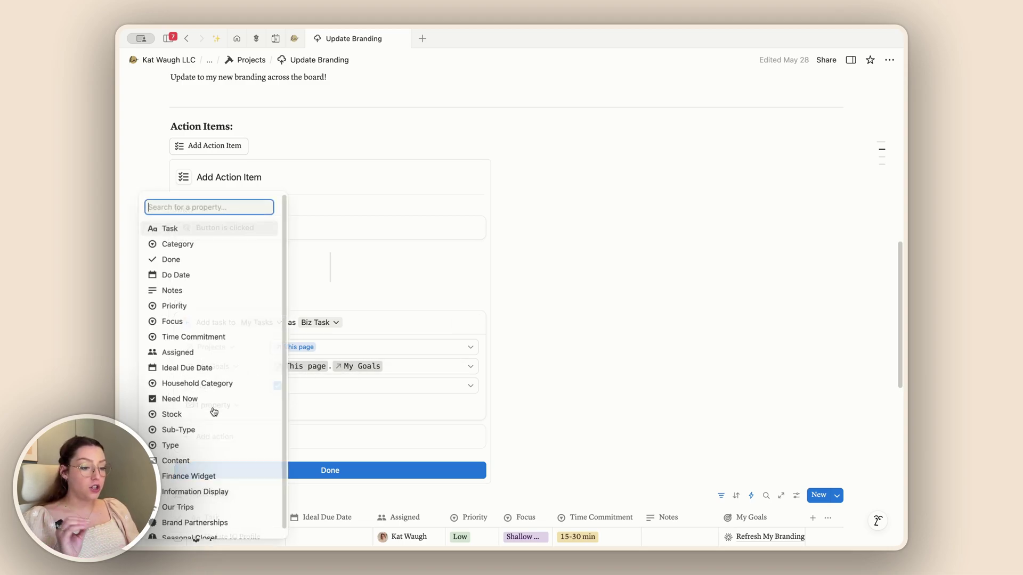
left_click(187, 276)
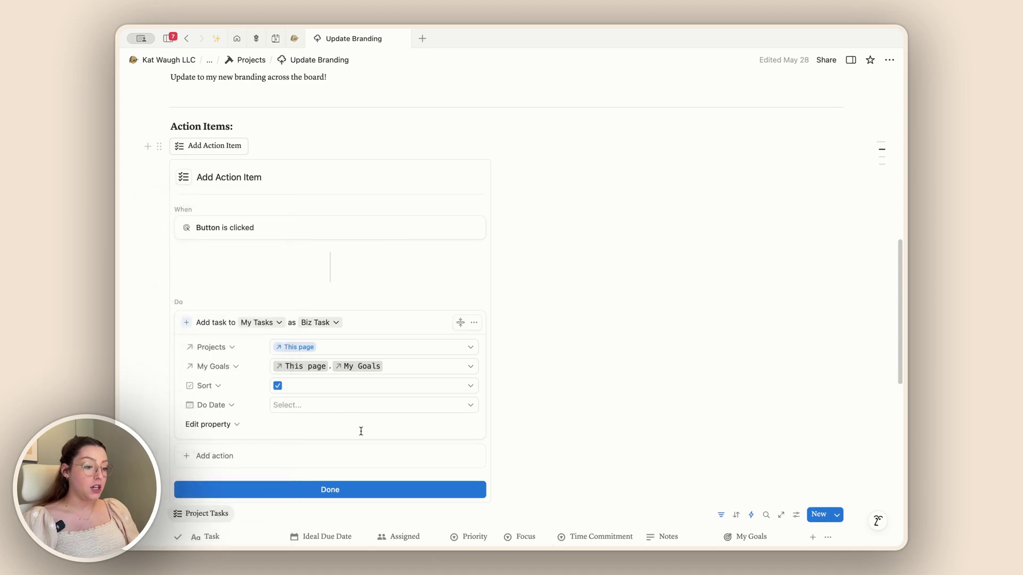
left_click(472, 406)
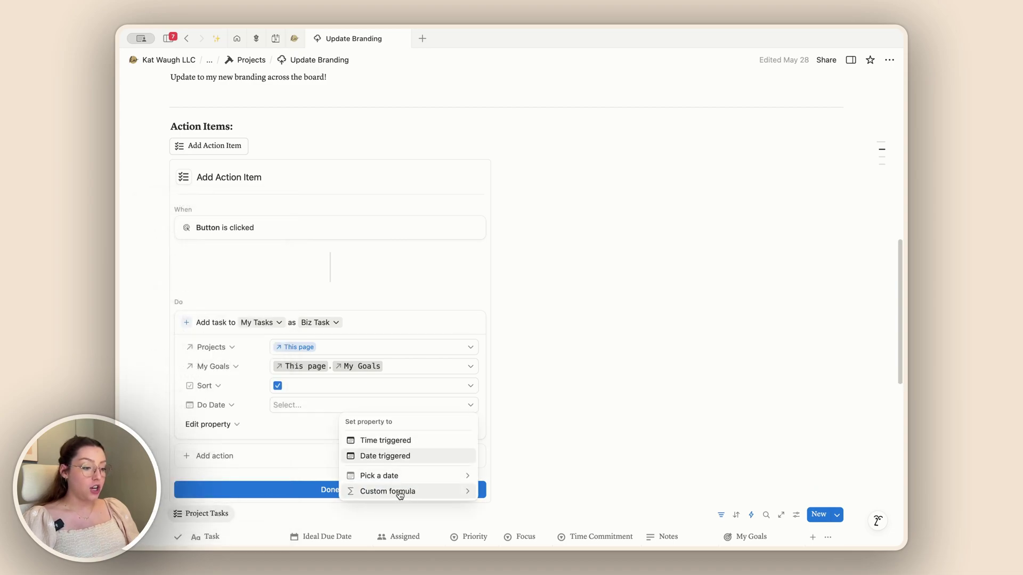
left_click(241, 407)
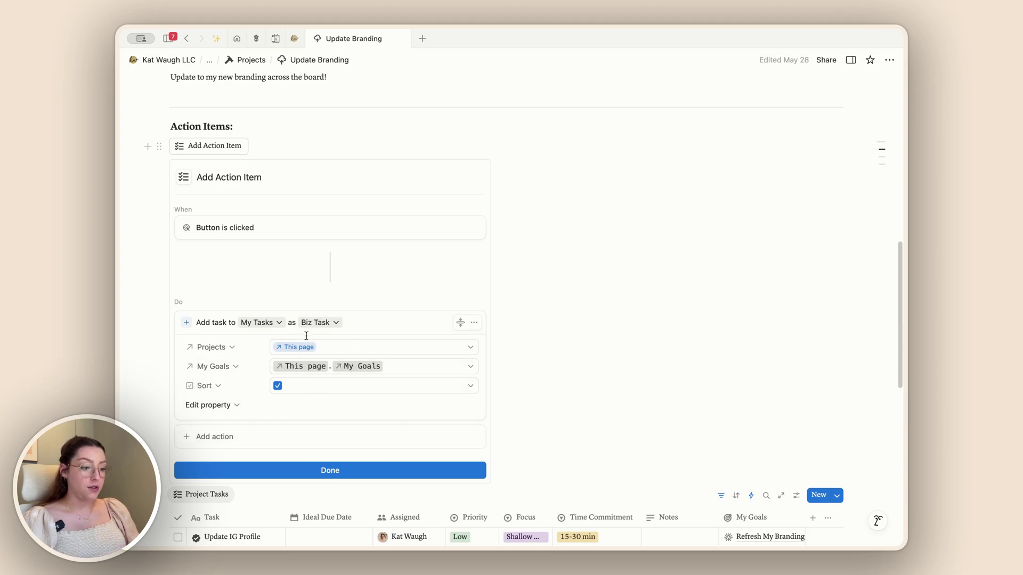
View the value options for Projects in the button's task action and check the project's My Goals relation.
left_click(389, 349)
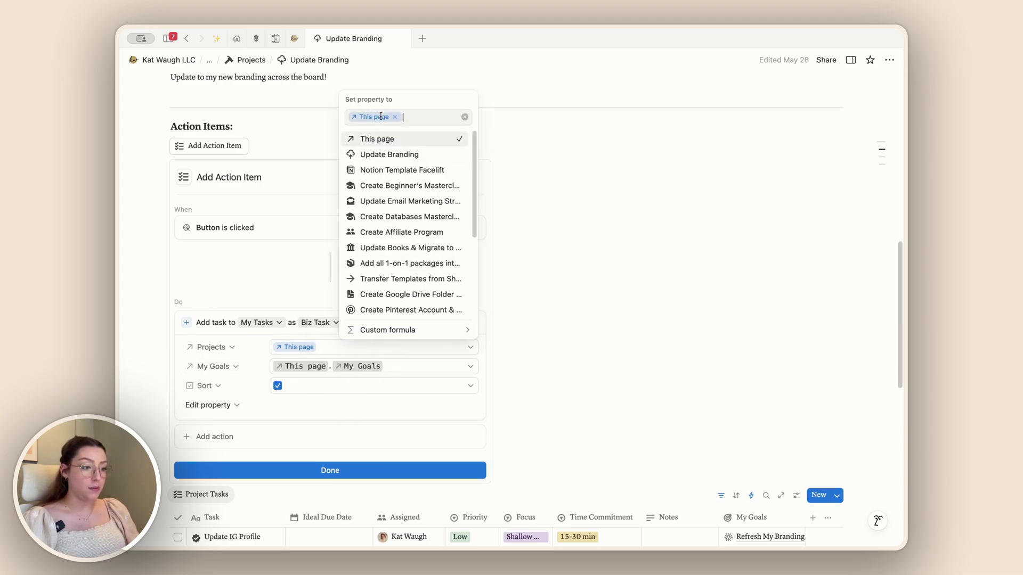
left_click(258, 350)
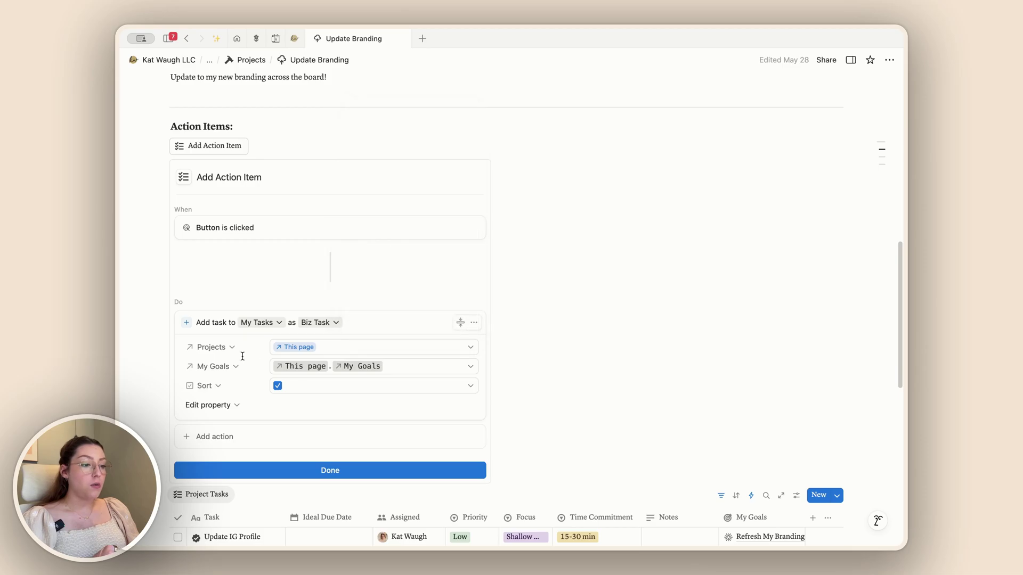
scroll(243, 354, "up", 6)
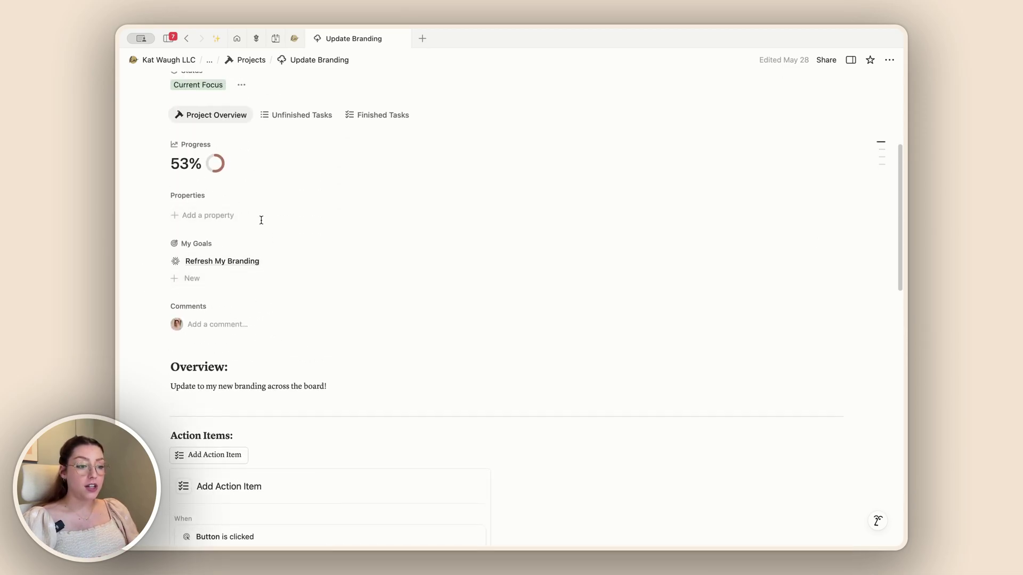
scroll(261, 220, "down", 8)
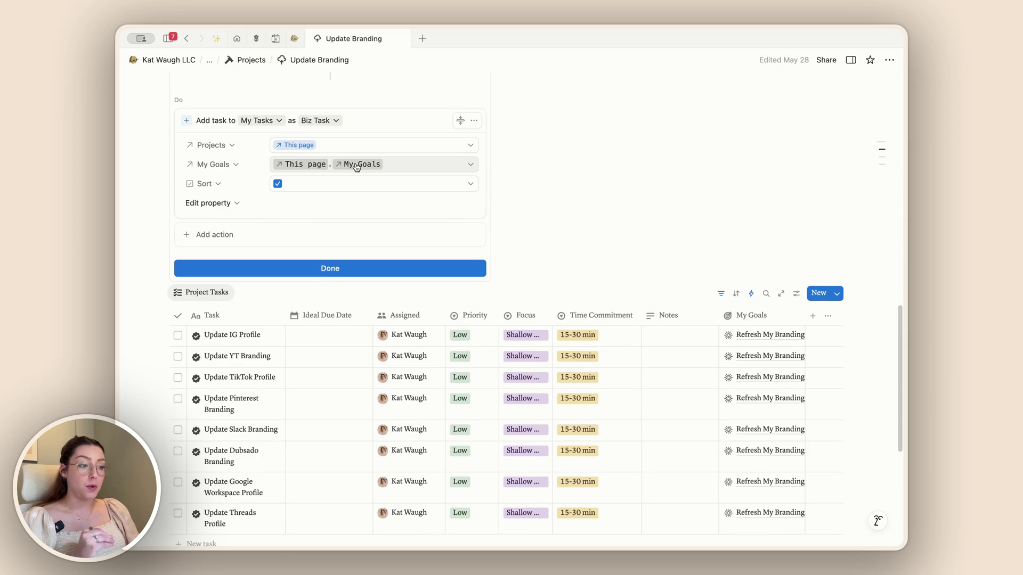
Review the This page.My Goals formula in the button's task action and finish editing the button.
left_click(469, 165)
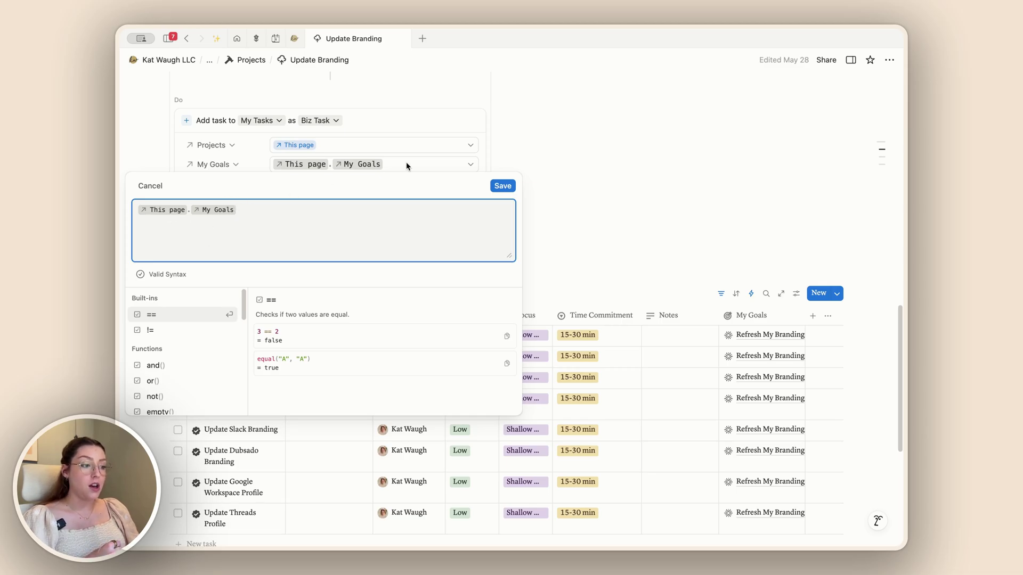
left_click(502, 186)
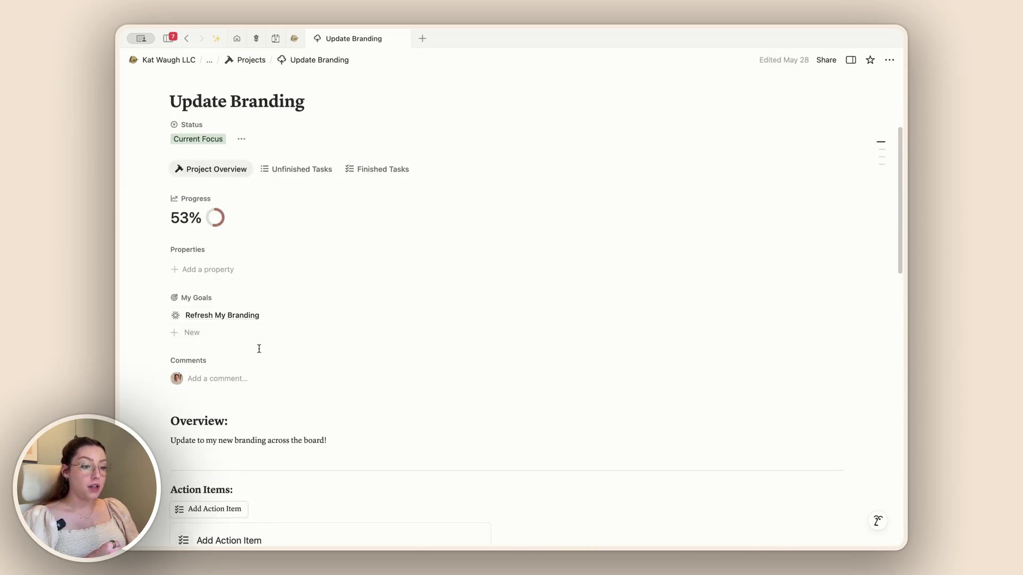
scroll(222, 277, "down", 5)
scroll(221, 276, "down", 3)
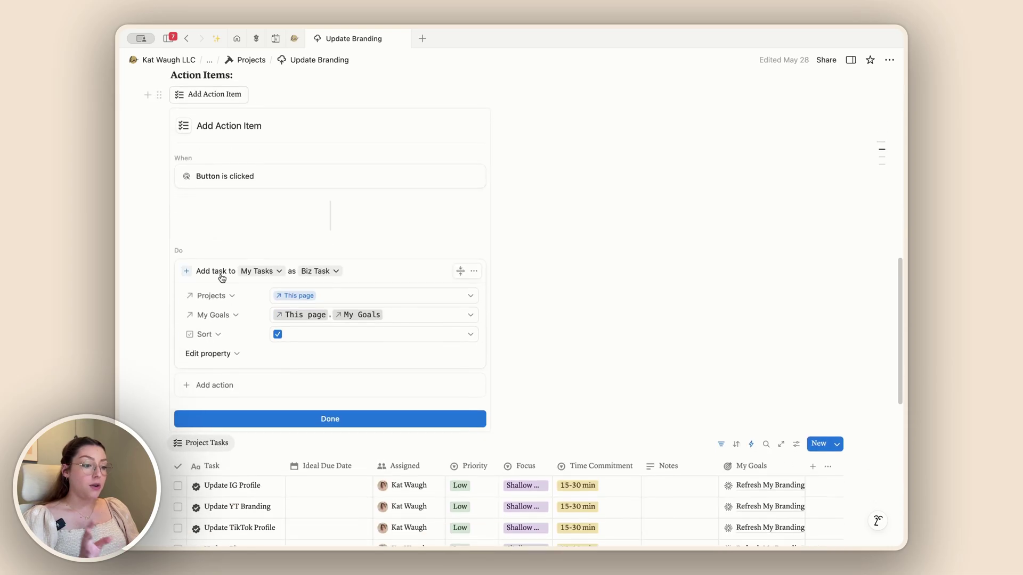
left_click(329, 420)
scroll(329, 256, "up", 2)
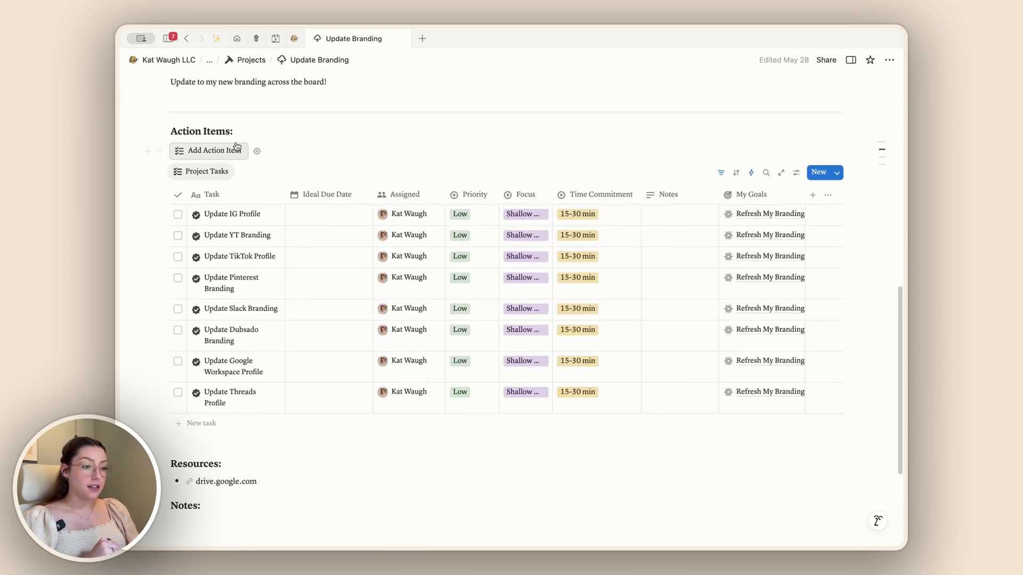
Create a new task with the Add Action Item button and review it in the Project Tasks table alongside the project's overview.
left_click(221, 150)
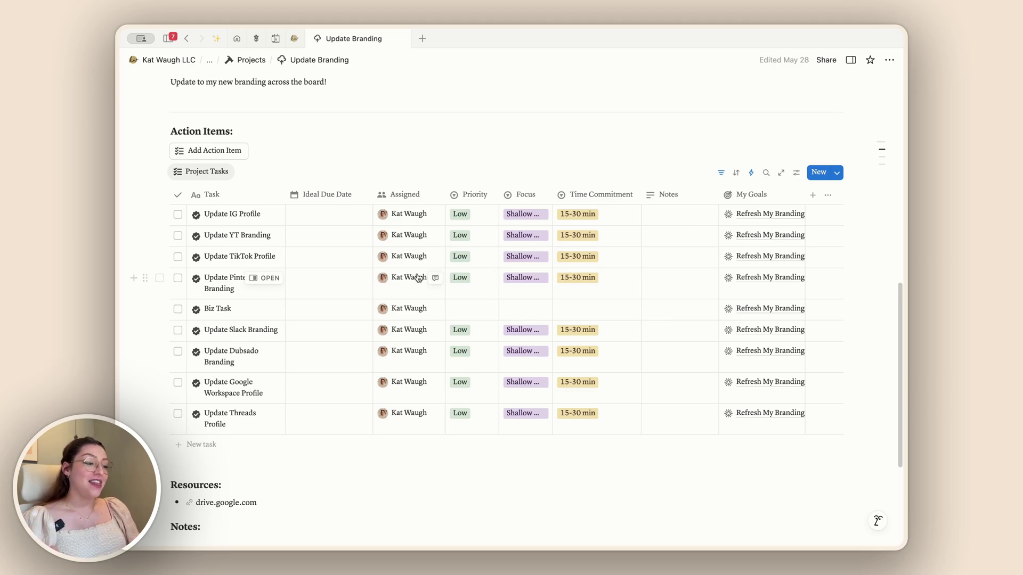
scroll(585, 235, "up", 5)
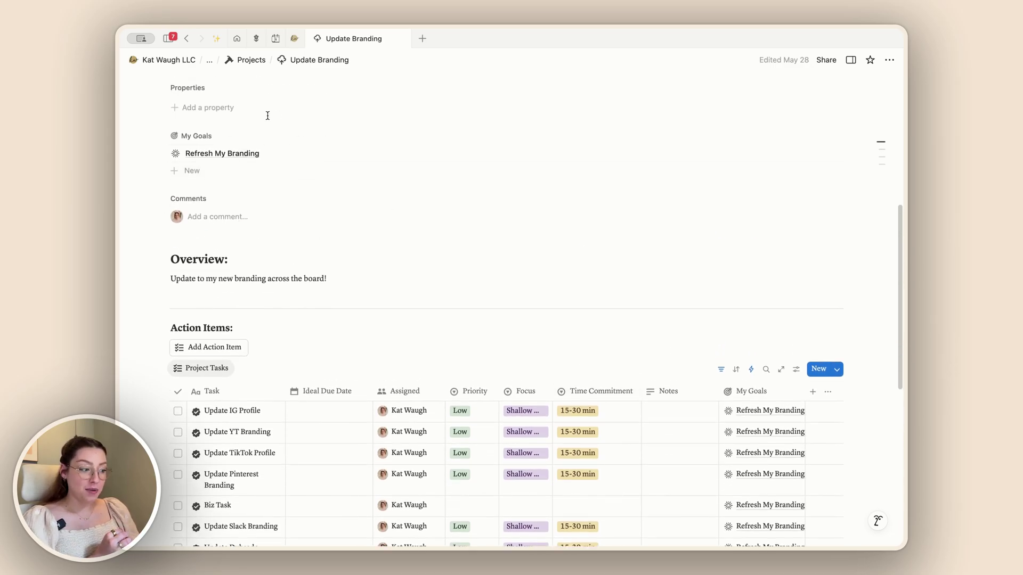
scroll(617, 347, "down", 5)
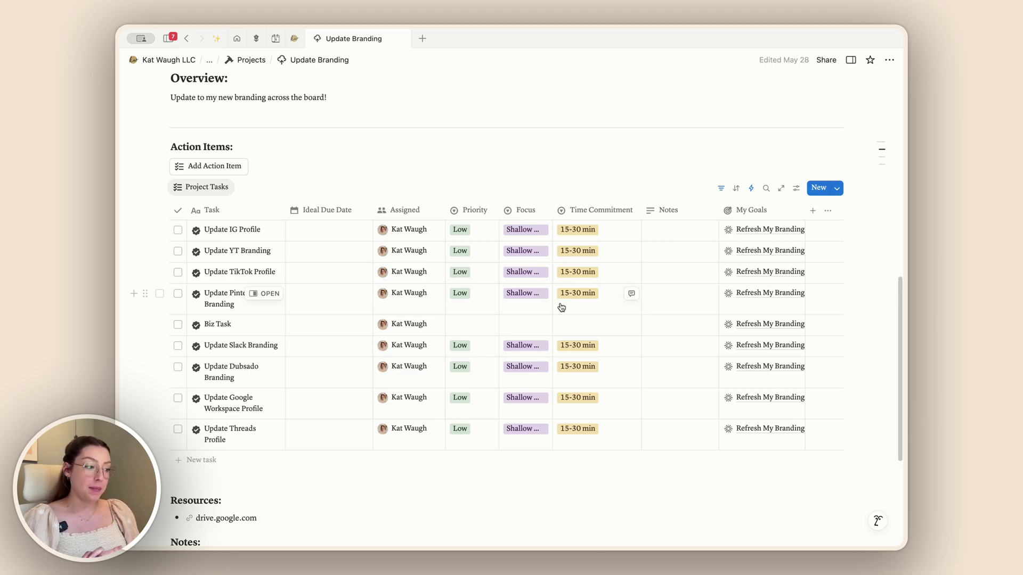
scroll(389, 302, "up", 10)
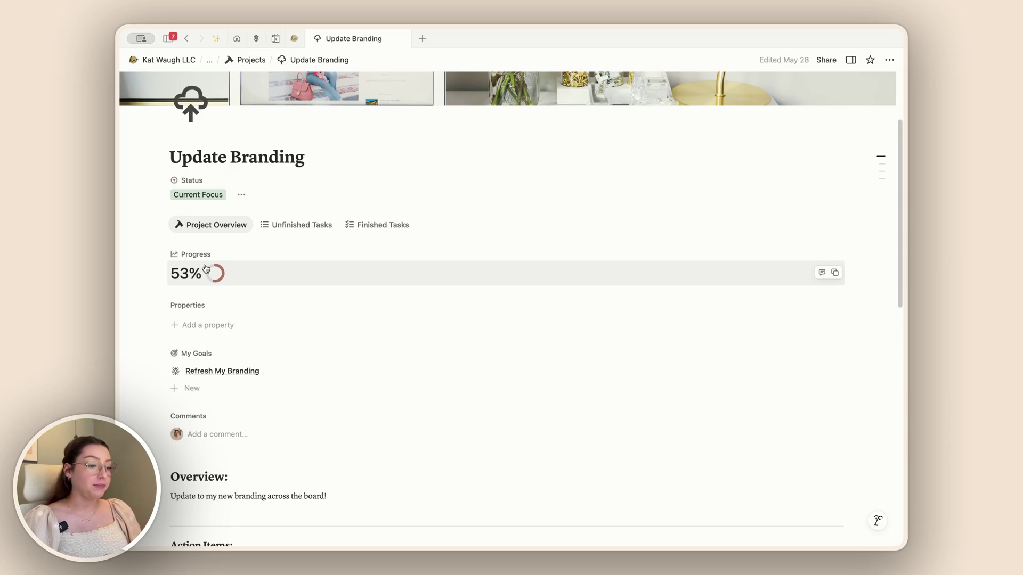
scroll(466, 370, "up", 3)
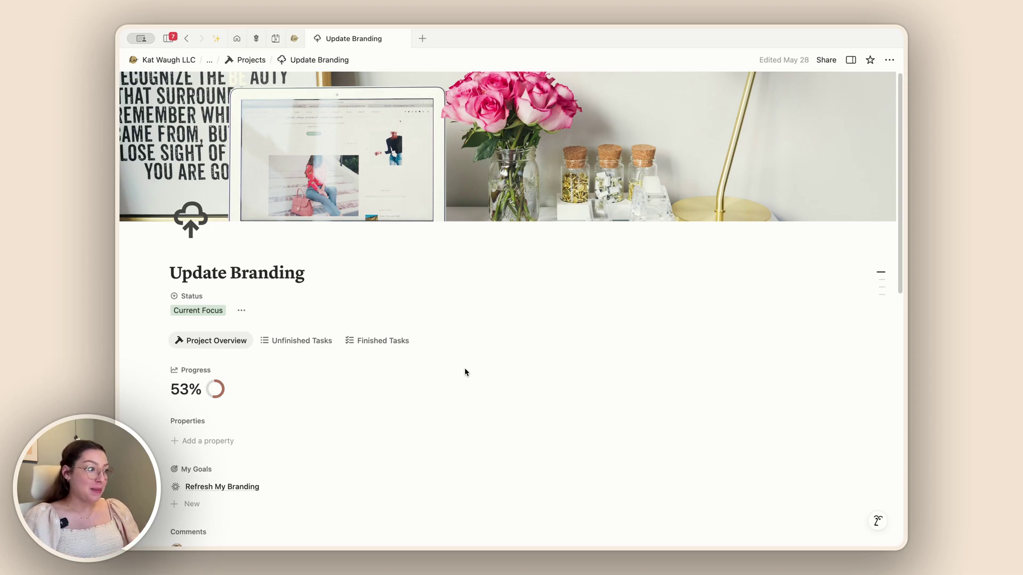
Show the project's page details with the My Tasks relation, compare them with the page content, and hide them again.
left_click(850, 61)
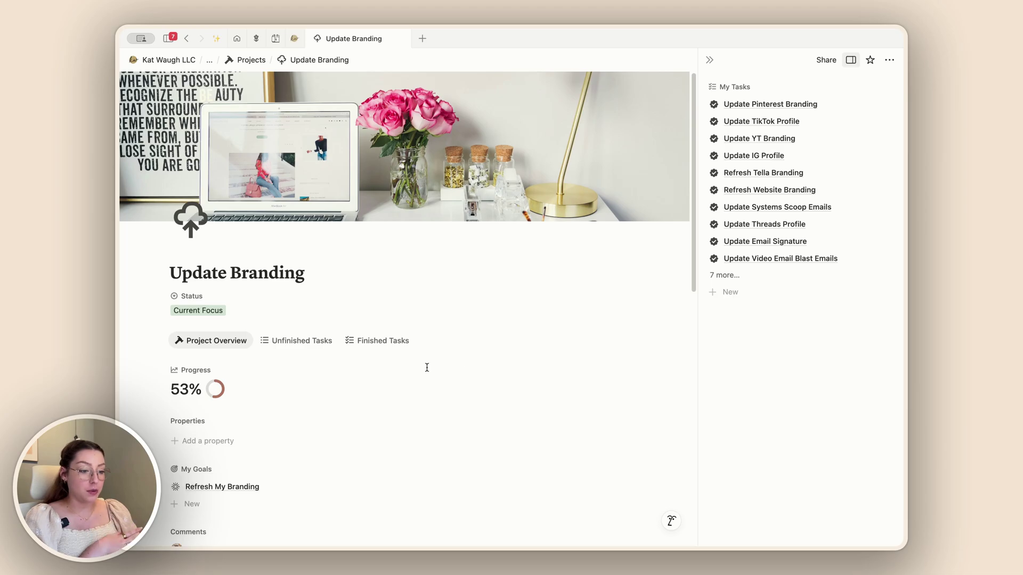
scroll(427, 365, "down", 10)
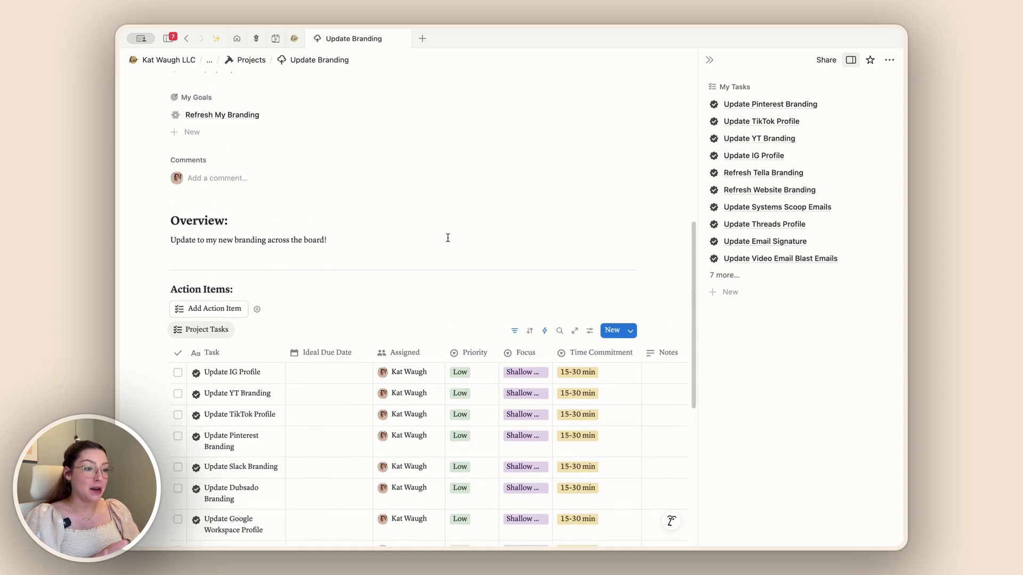
scroll(447, 229, "up", 5)
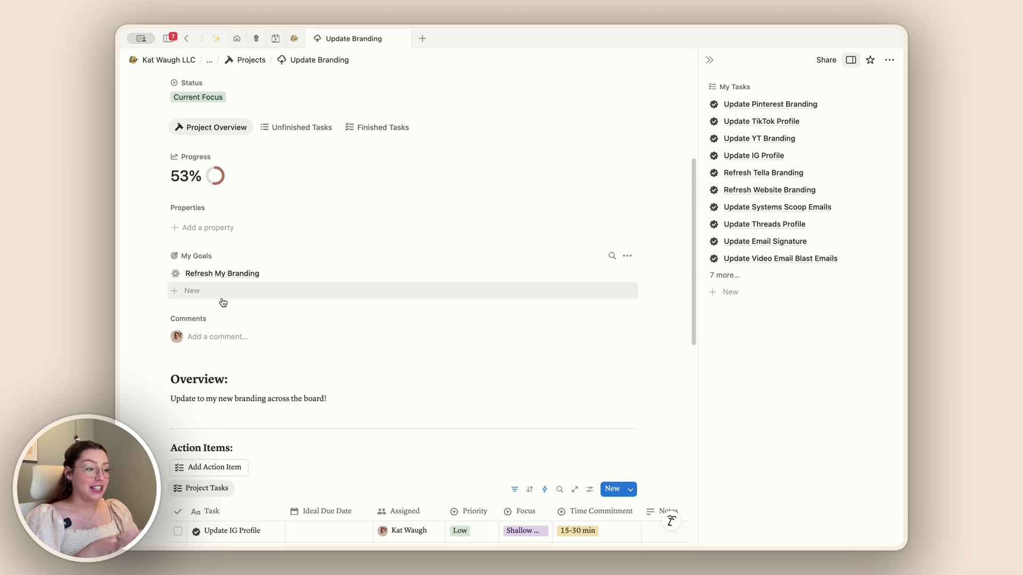
scroll(322, 280, "up", 2)
scroll(324, 277, "down", 5)
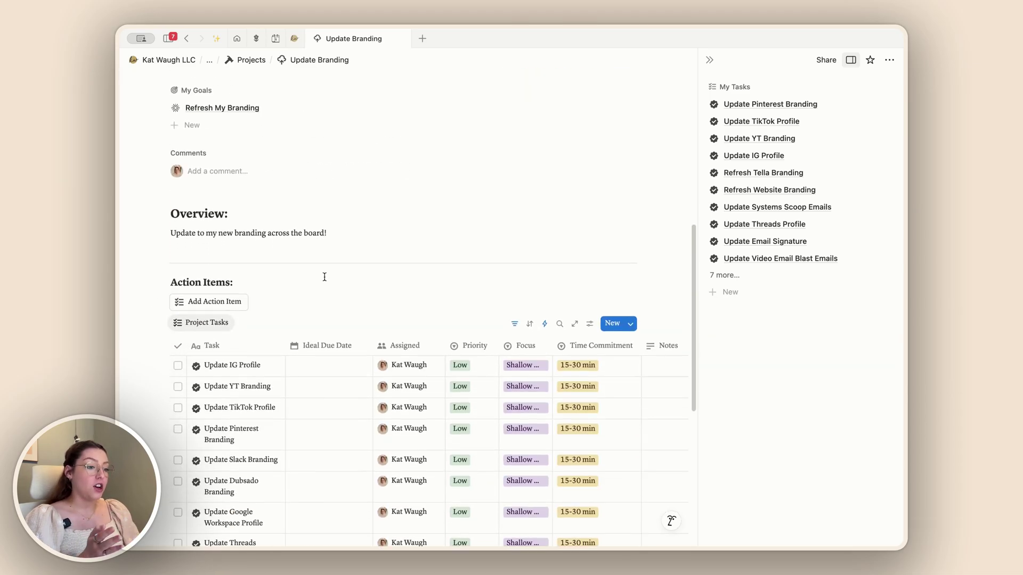
scroll(431, 323, "up", 5)
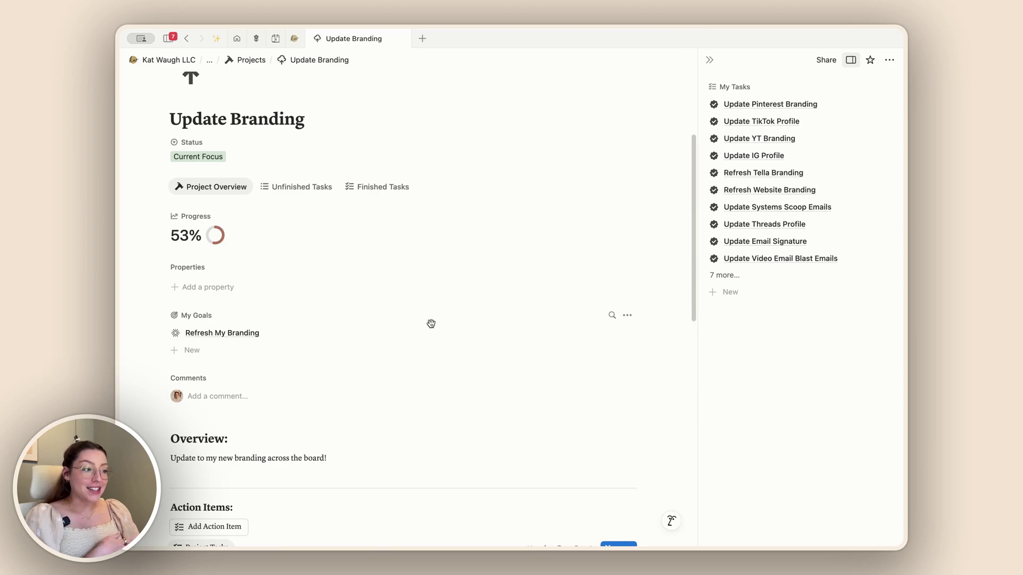
left_click(710, 59)
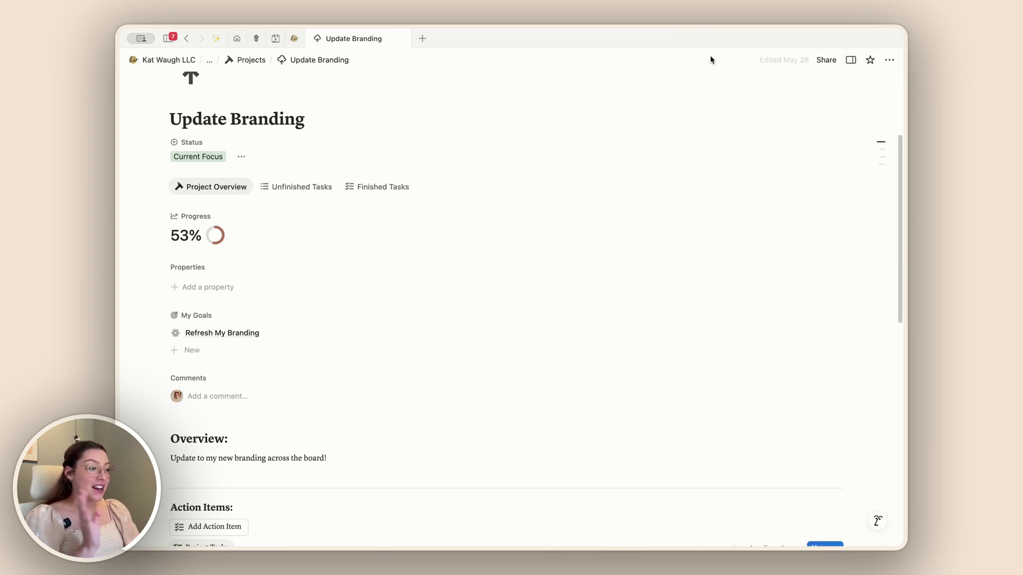
Open the July 18 YouTube video page "Notion Features I'm Obsessed with Right Now (2025 Update!)" full-size from the business dashboard's content calendar.
scroll(459, 327, "up", 3)
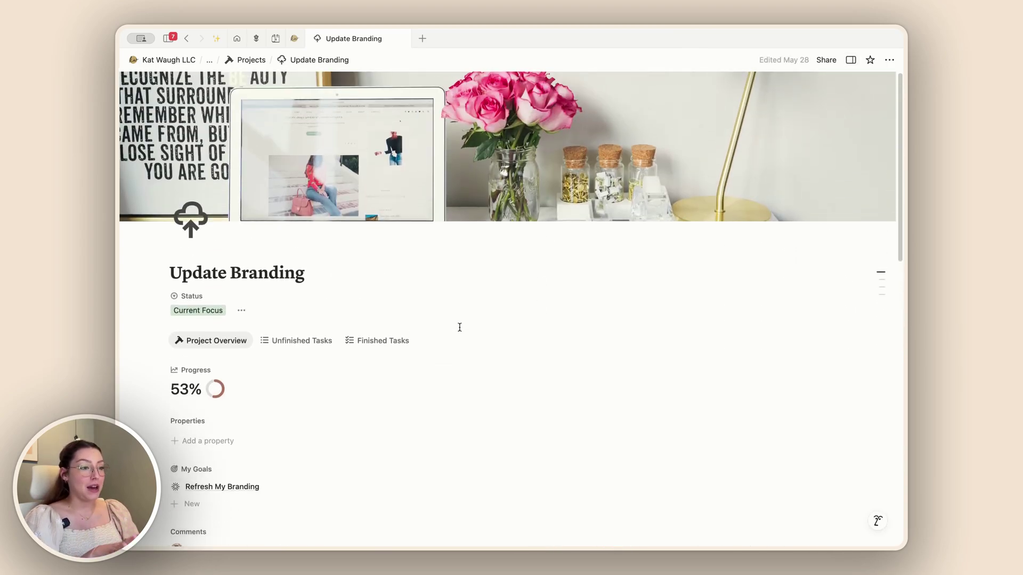
left_click(295, 38)
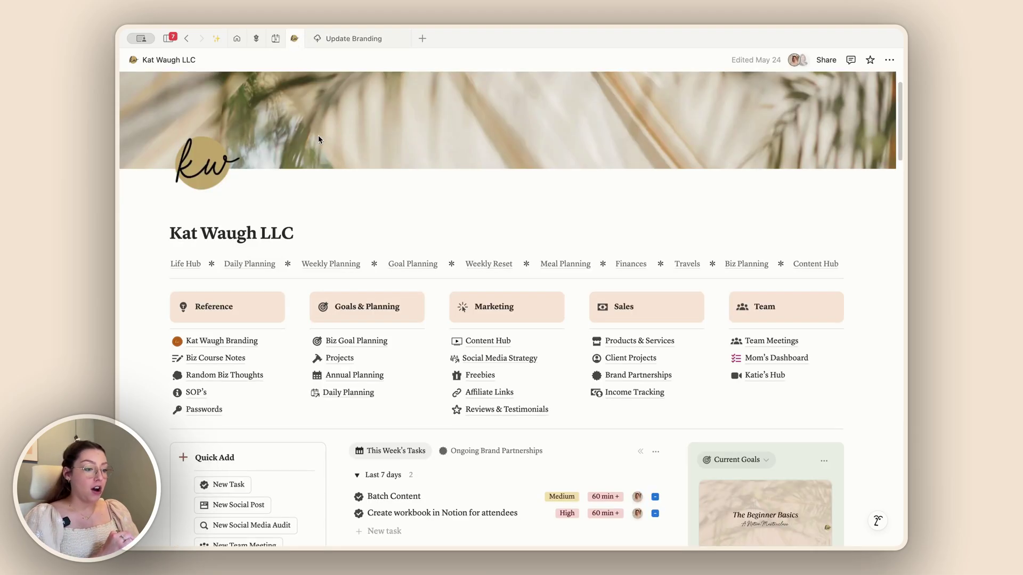
scroll(339, 355, "down", 10)
scroll(341, 351, "down", 15)
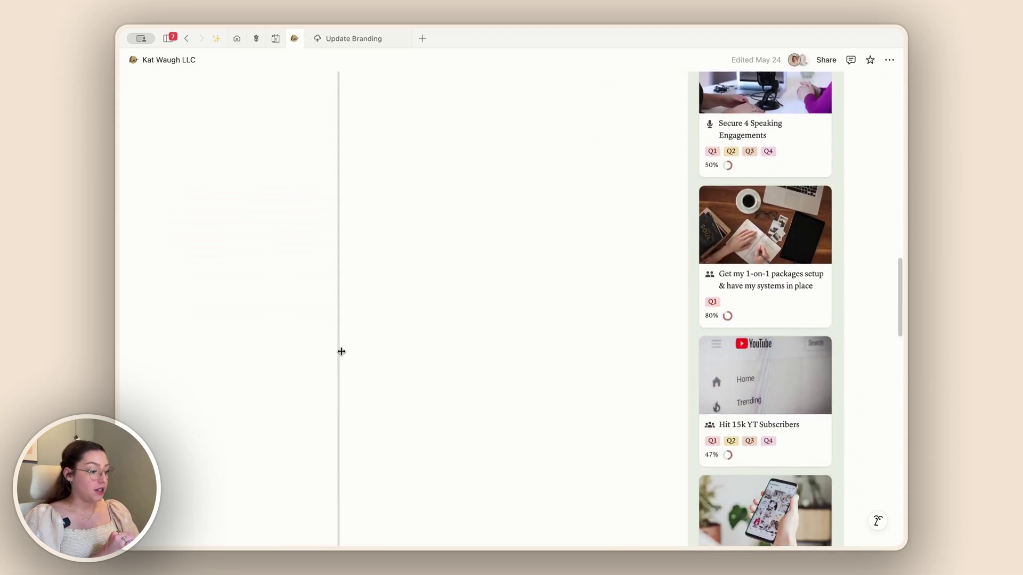
scroll(341, 354, "down", 8)
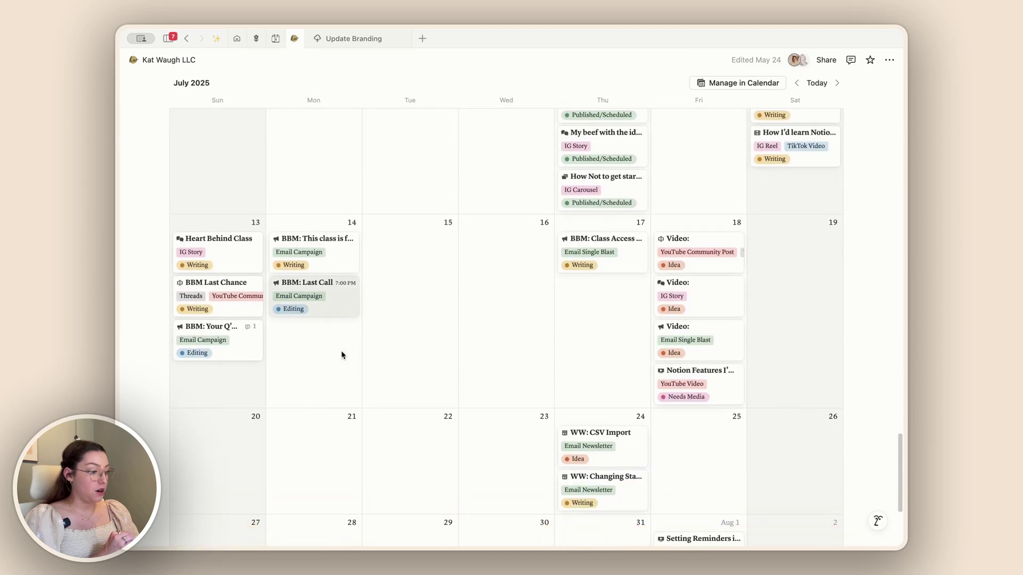
left_click(705, 388)
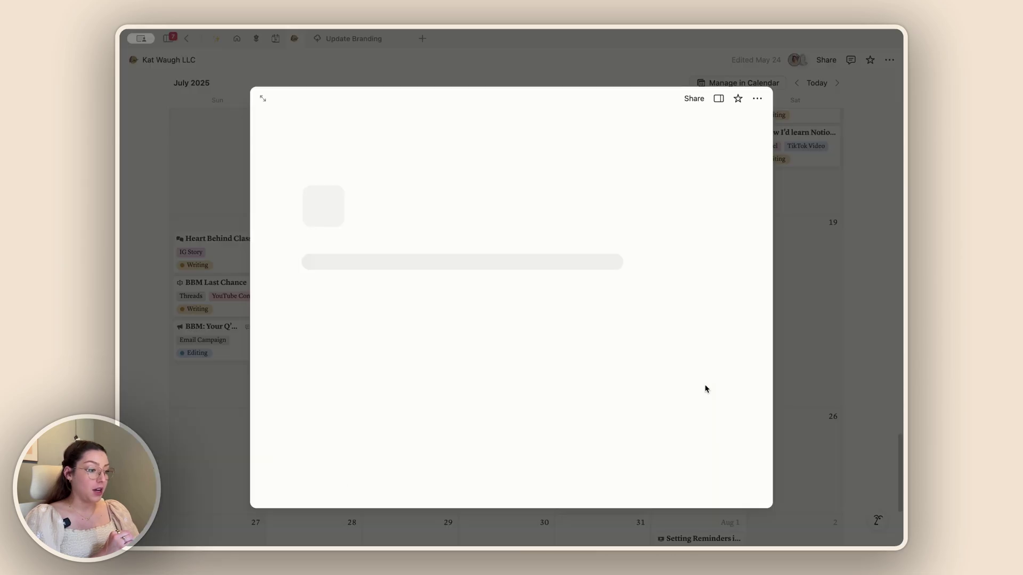
left_click(263, 99)
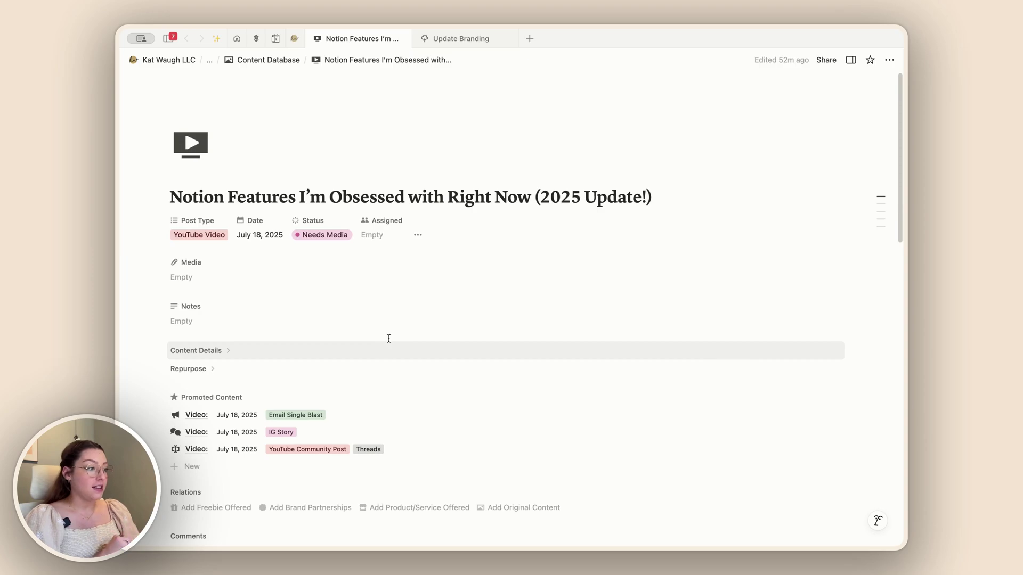
Show the video page's details with the Information Display relation, compare it with Today's Agenda on the Daily Planning page, and hide the details again.
left_click(851, 61)
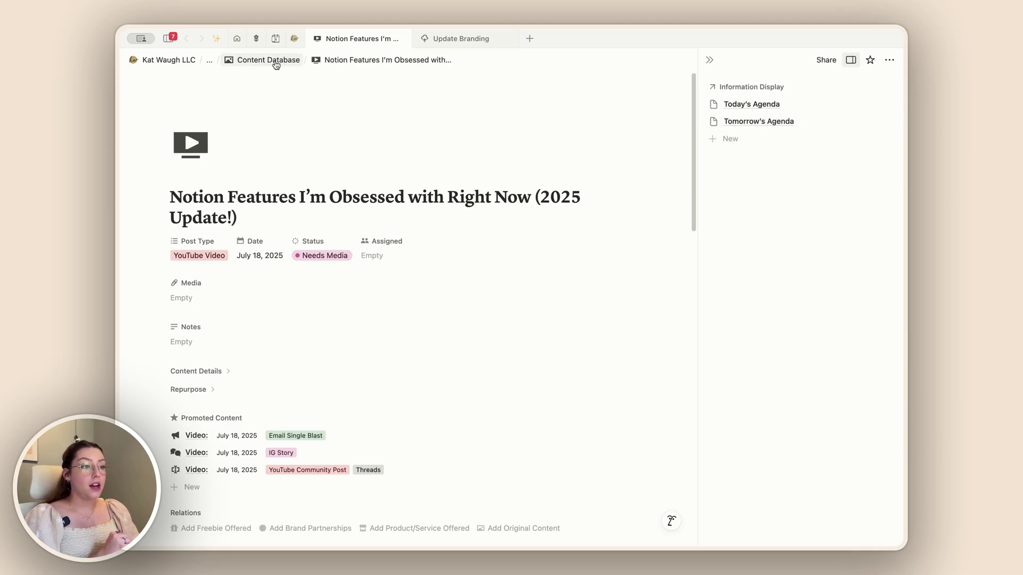
left_click(276, 38)
scroll(299, 368, "down", 3)
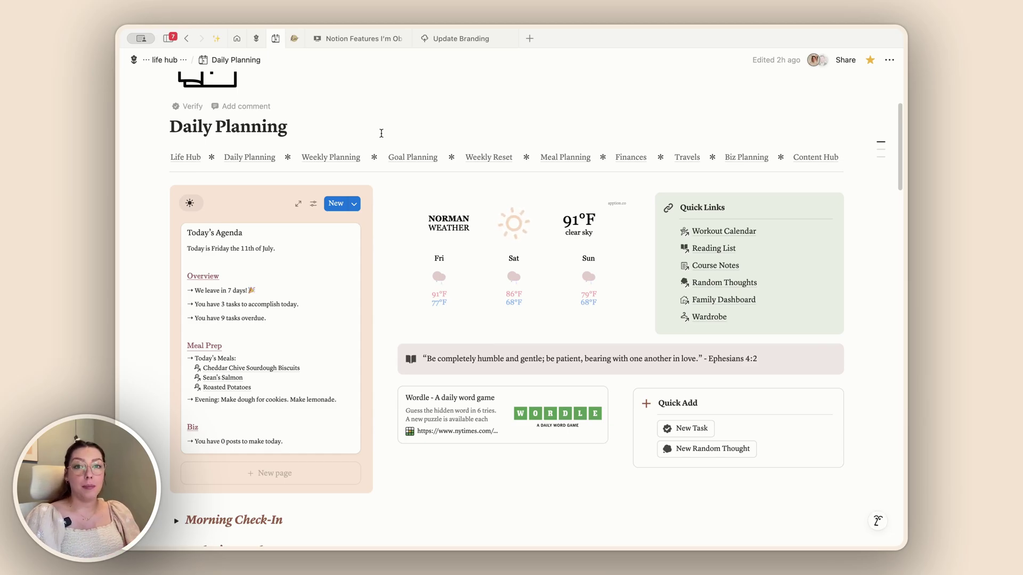
left_click(359, 38)
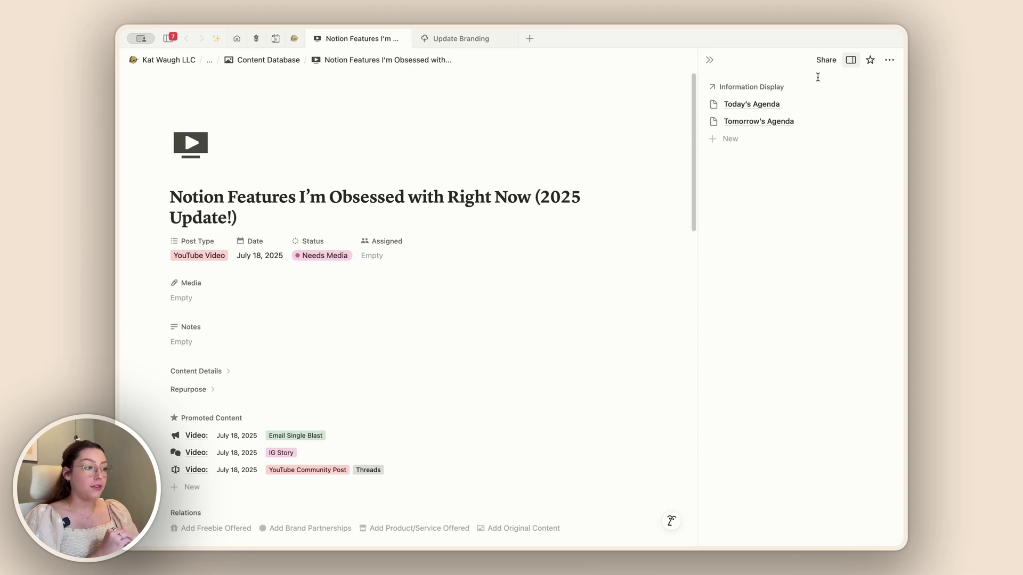
left_click(709, 60)
scroll(435, 385, "down", 2)
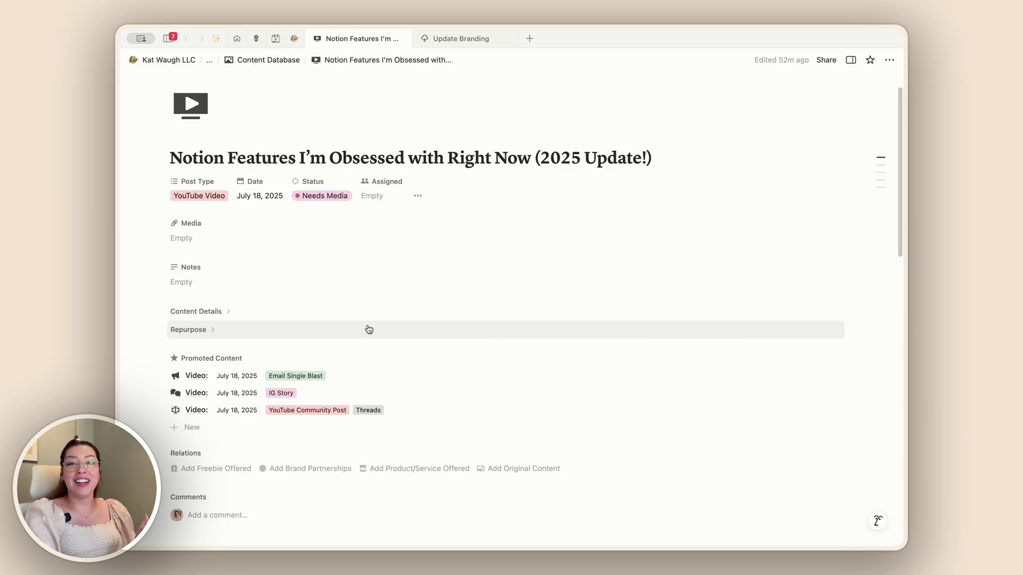
scroll(369, 329, "up", 2)
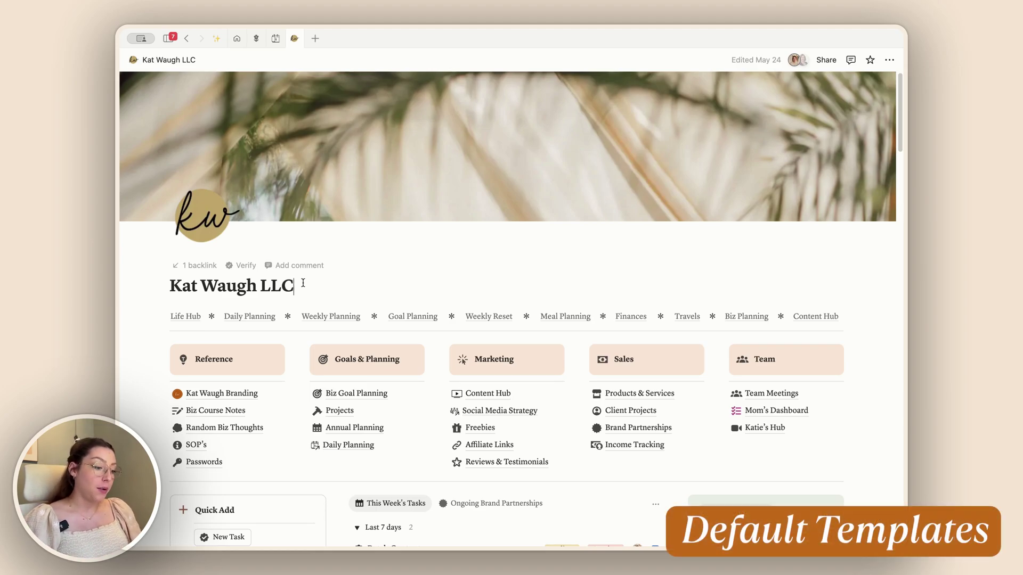
Review the My Tasks templates from the This Week's Tasks view on the business dashboard.
scroll(346, 352, "down", 5)
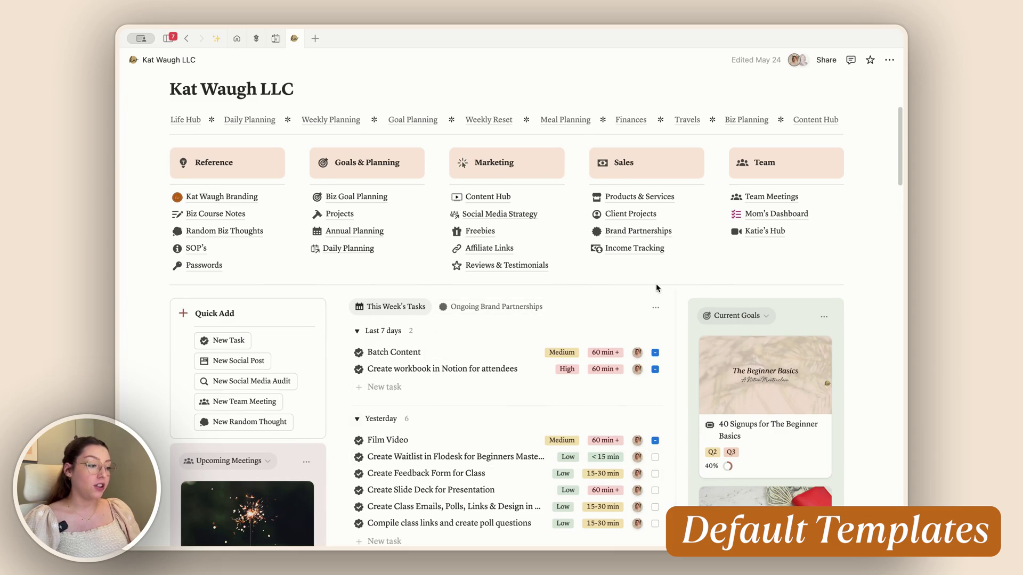
left_click(660, 309)
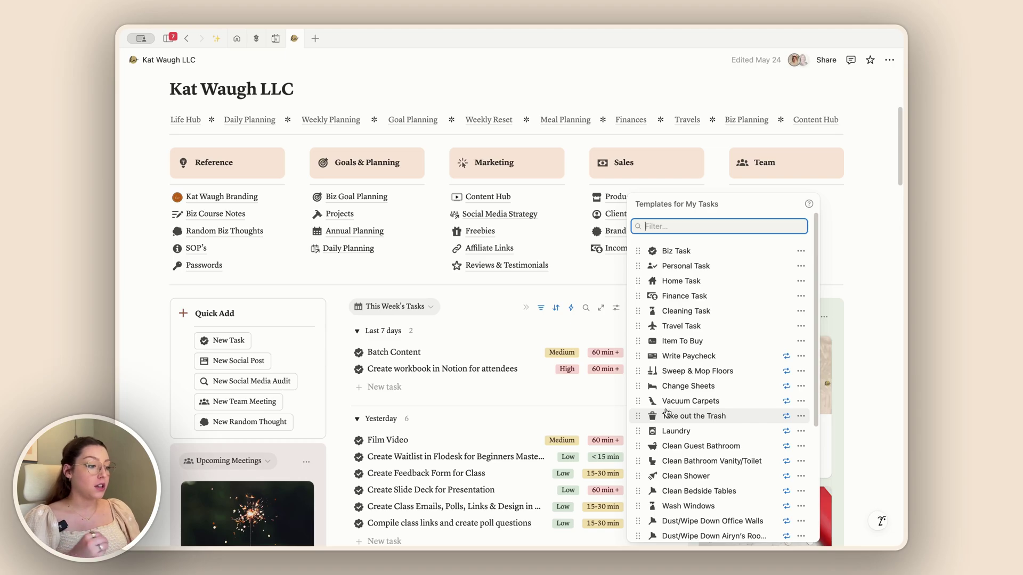
left_click(860, 273)
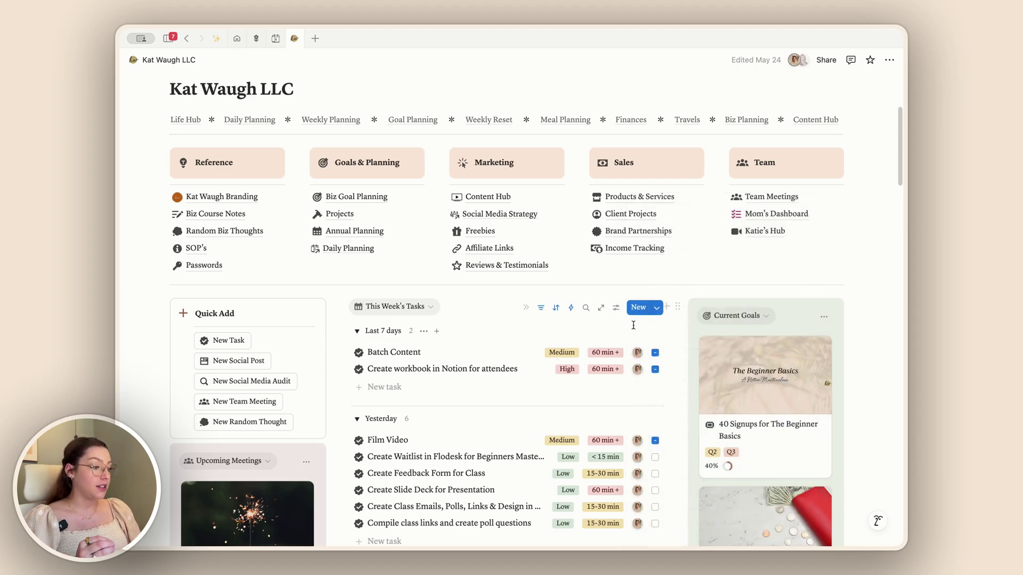
left_click(525, 308)
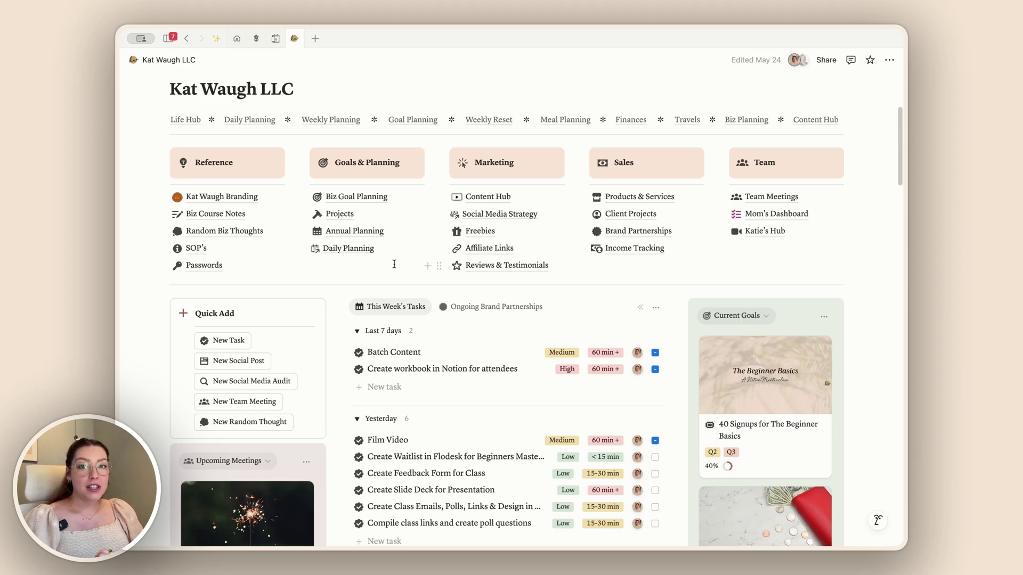
Open the Affiliate Links database from the Marketing section and check its templates and default setting.
scroll(394, 264, "up", 5)
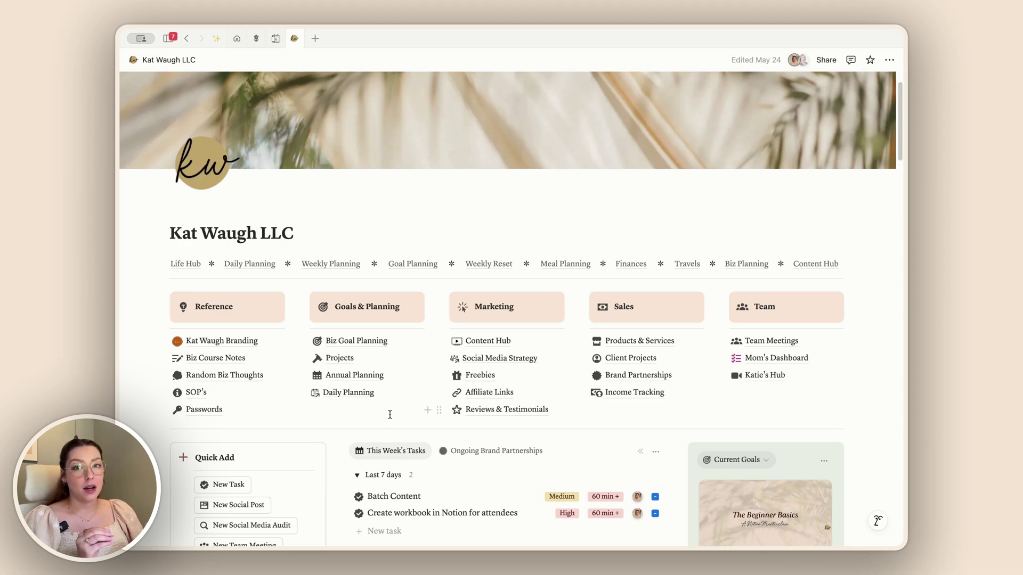
left_click(489, 392)
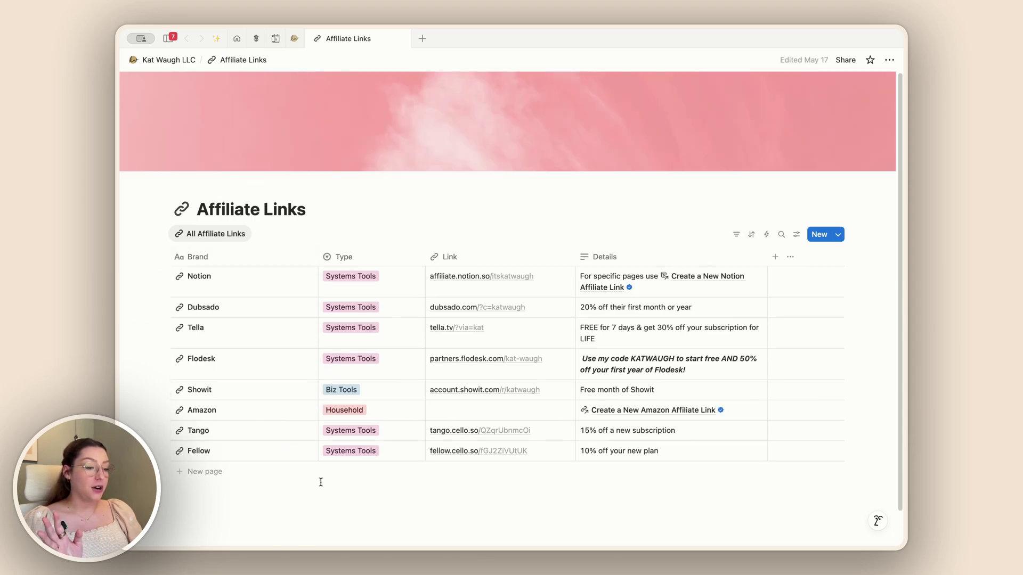
left_click(837, 235)
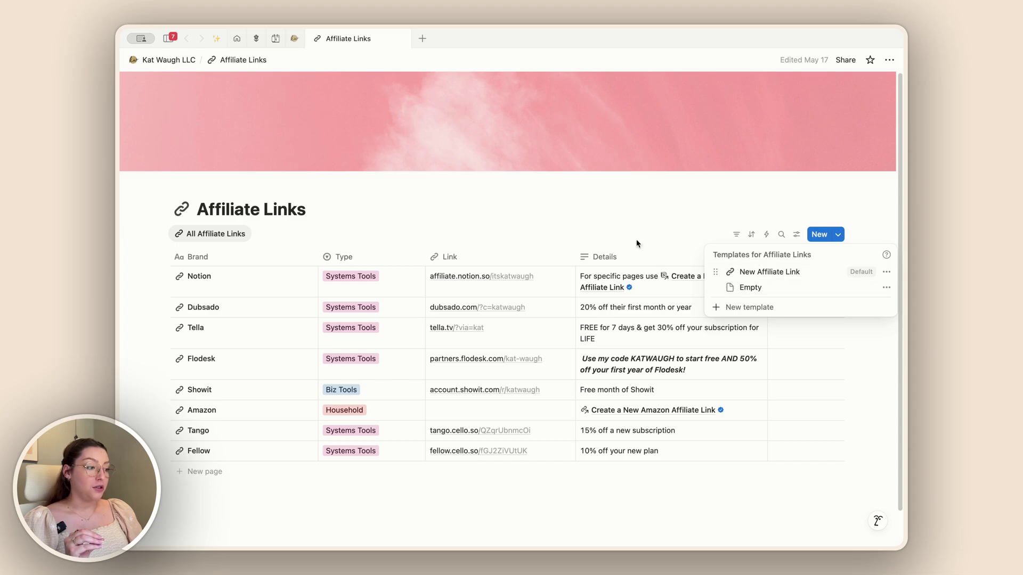
left_click(376, 210)
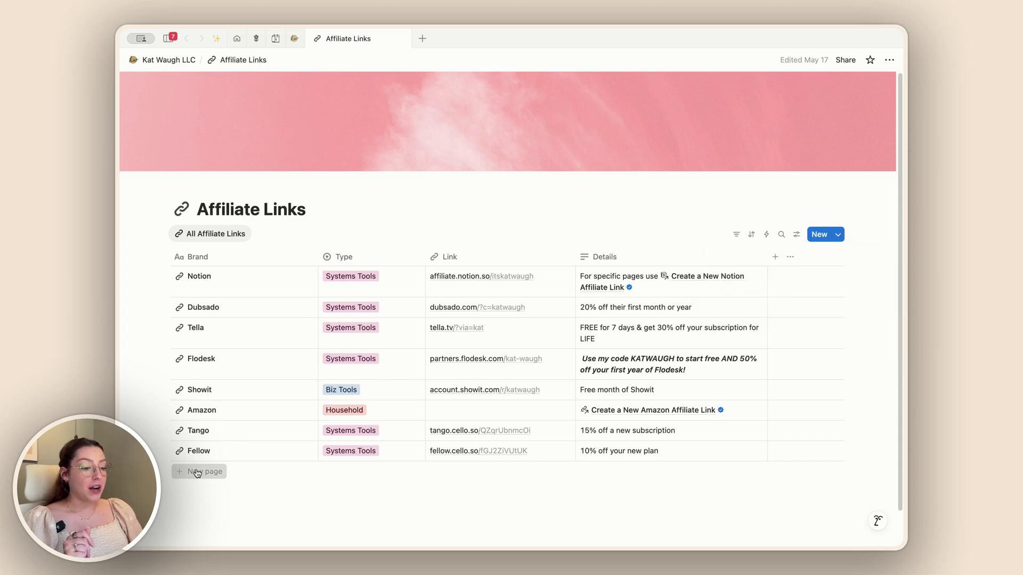
Add a new page to the Affiliate Links table with the default template and preview it in side peek.
left_click(204, 473)
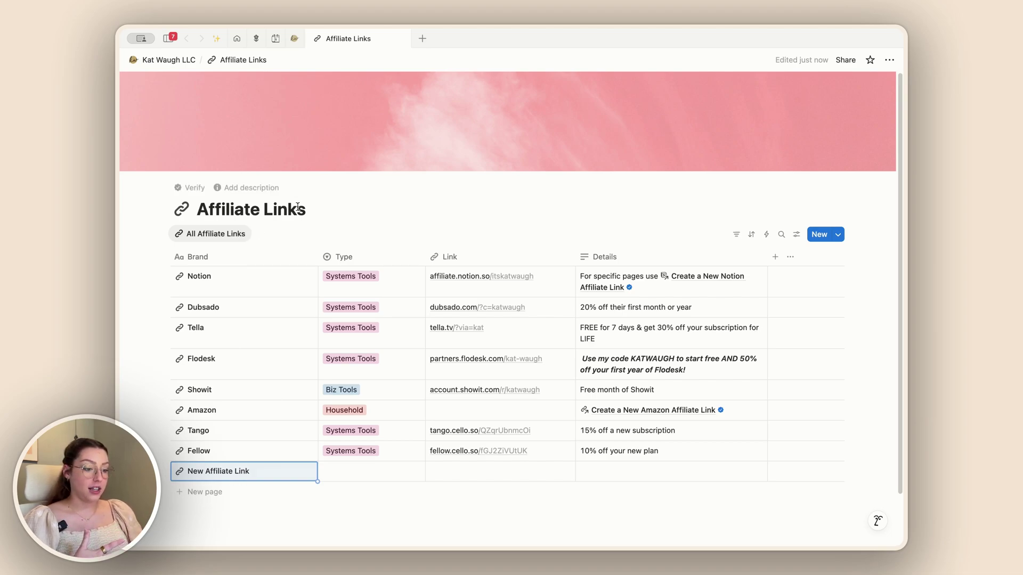
left_click(302, 471)
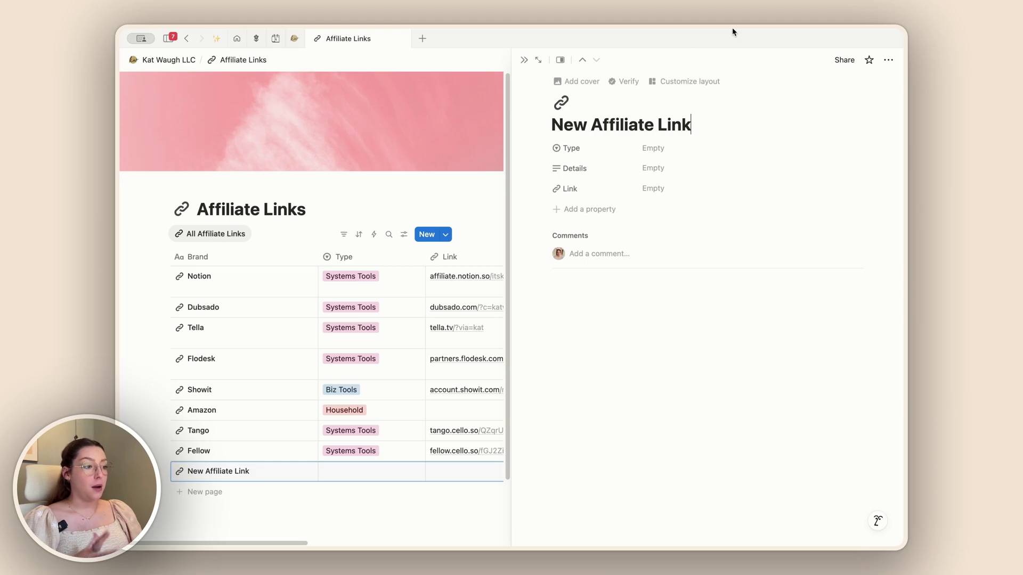
left_click(525, 60)
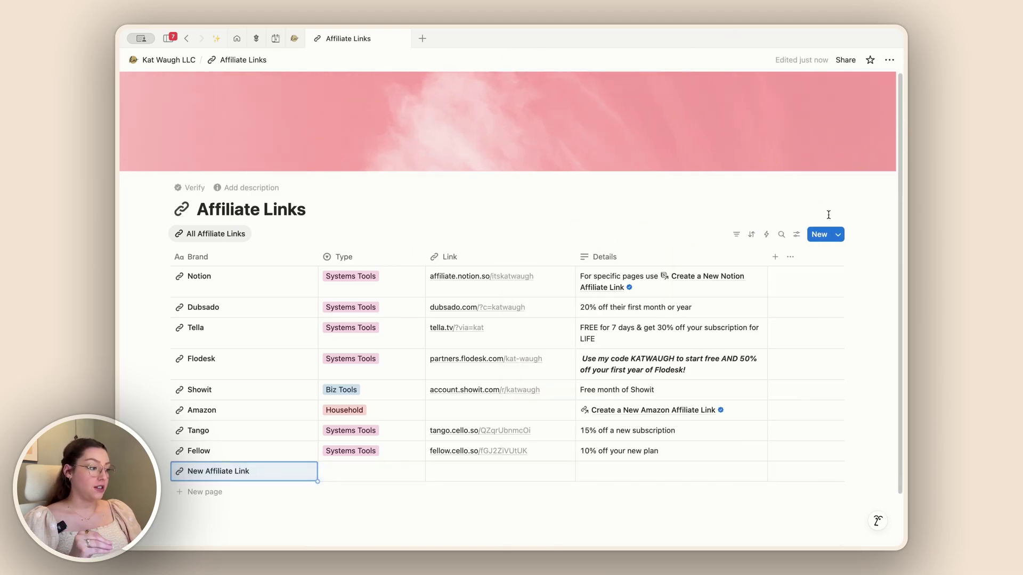
Recheck the default template for Affiliate Links and delete the New Affiliate Link row.
left_click(837, 234)
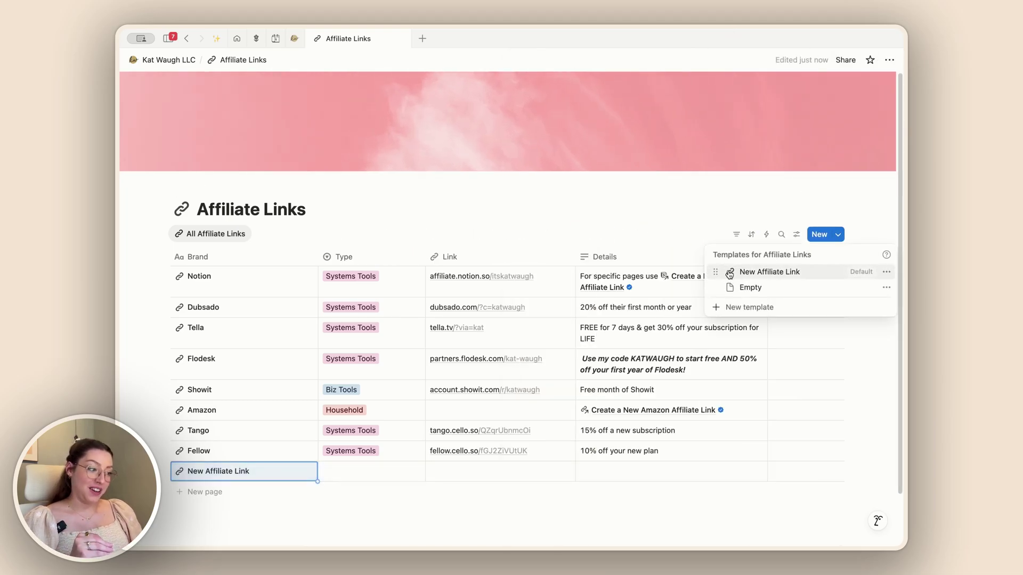
left_click(298, 223)
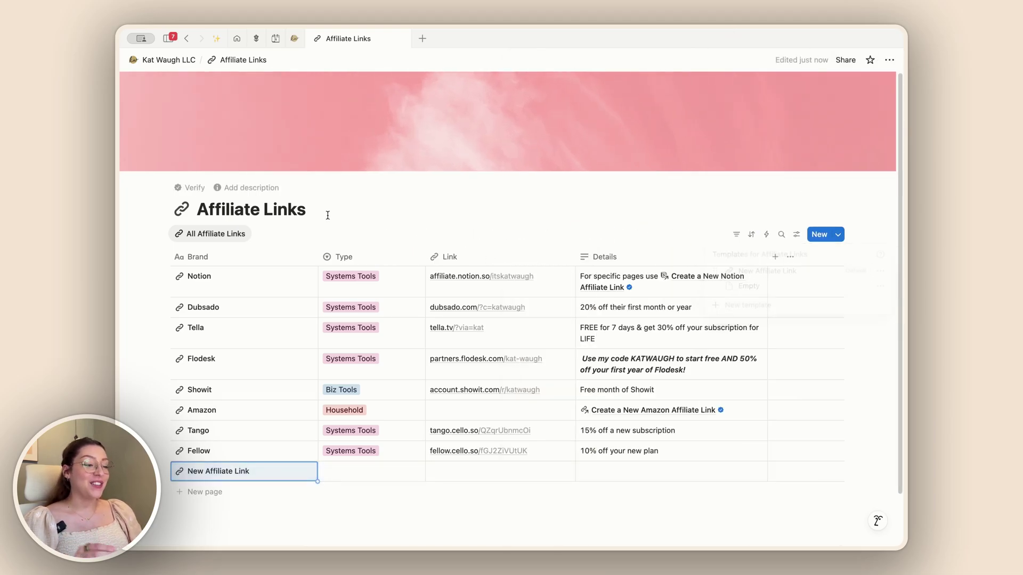
left_click(160, 471)
left_click(280, 231)
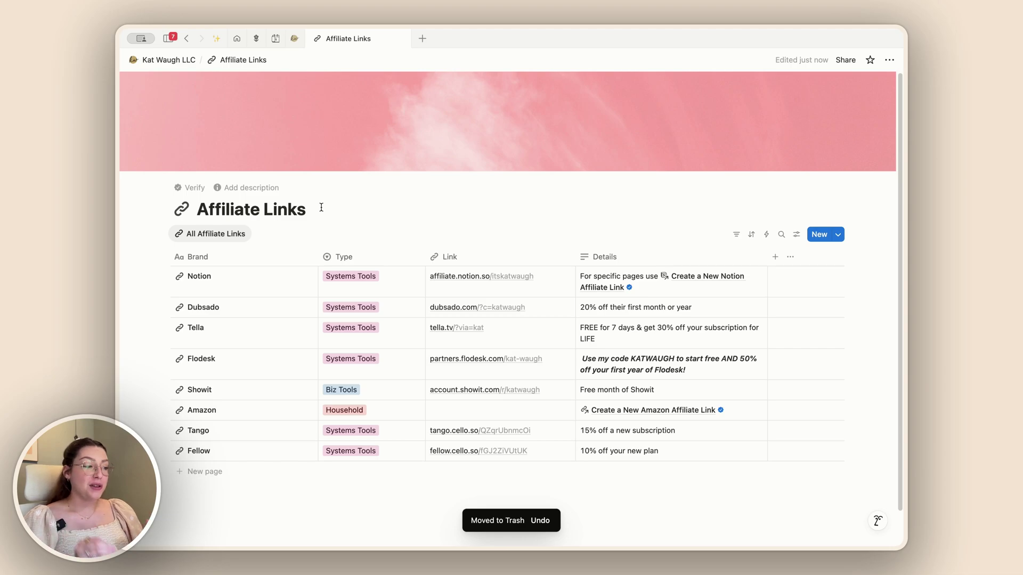
View the Affiliate Links template list once more and return to the business dashboard.
left_click(838, 234)
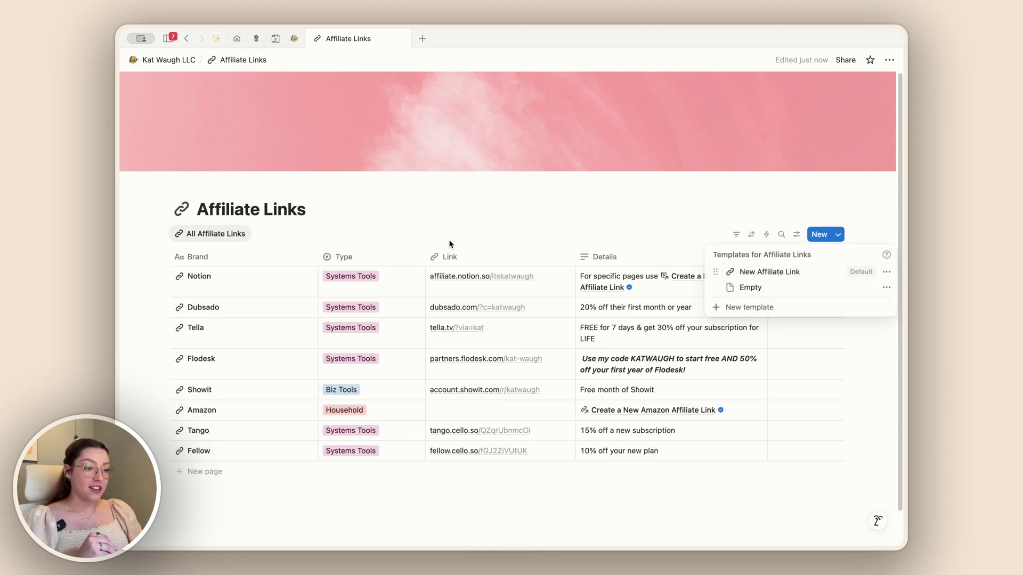
left_click(324, 208)
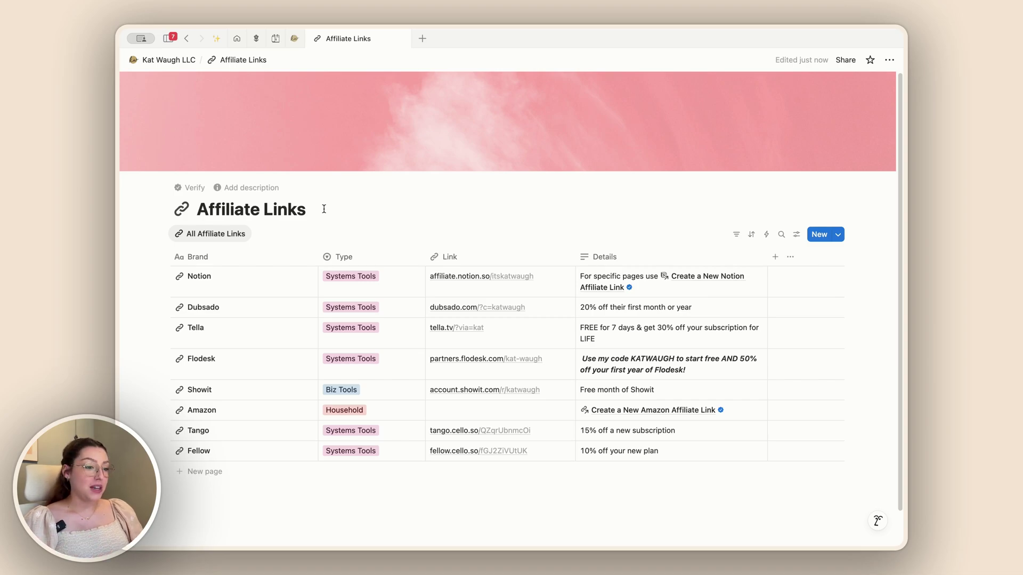
left_click(183, 61)
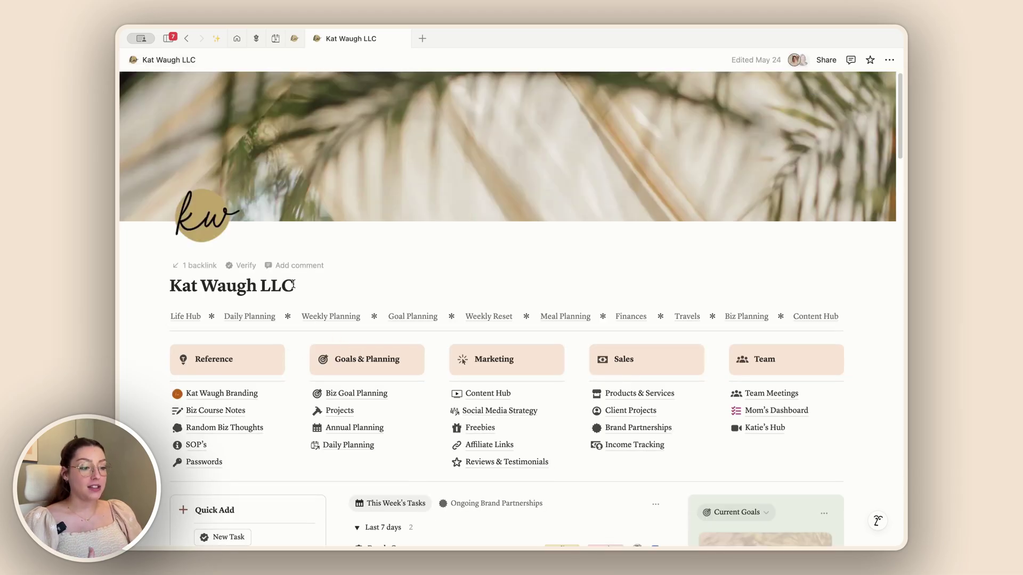